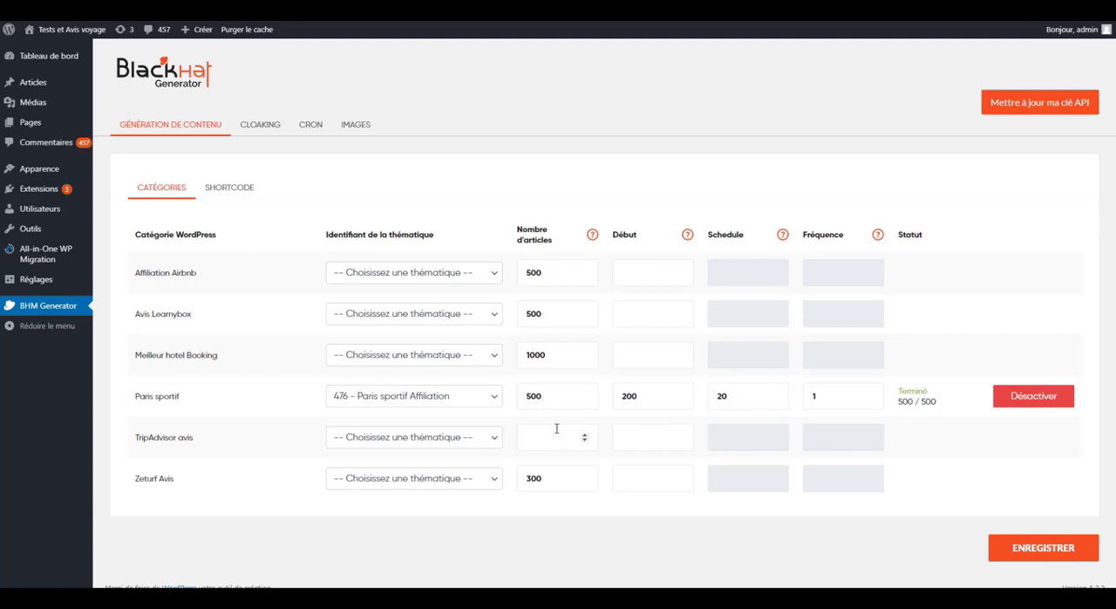
- Add a new post category named "Paris sportif Avis" on the WordPress categories page
{"action": "mouse_move", "coordinate": [70, 87]}
{"action": "right_click", "coordinate": [118, 115]}
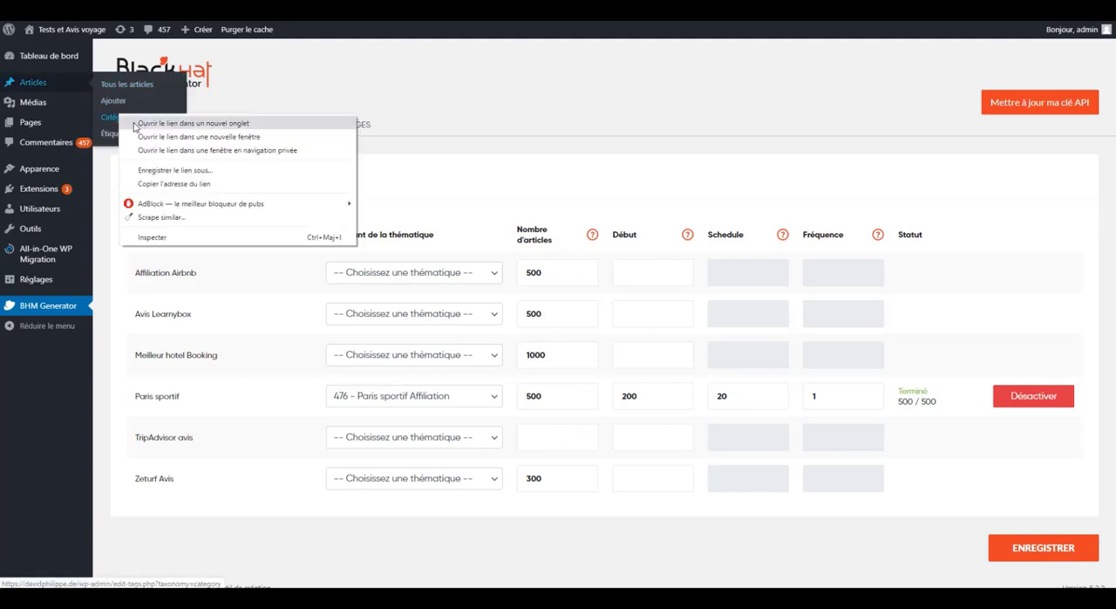
{"action": "left_click", "coordinate": [133, 124]}
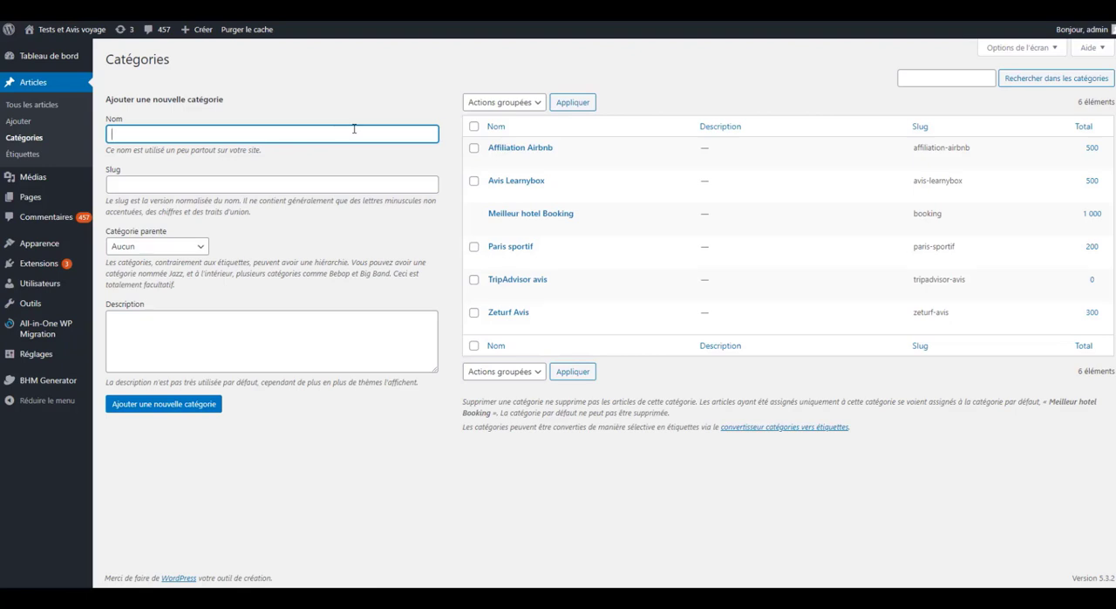
{"action": "type", "text": "Paris sportif Avis"}
{"action": "key", "text": "Return"}
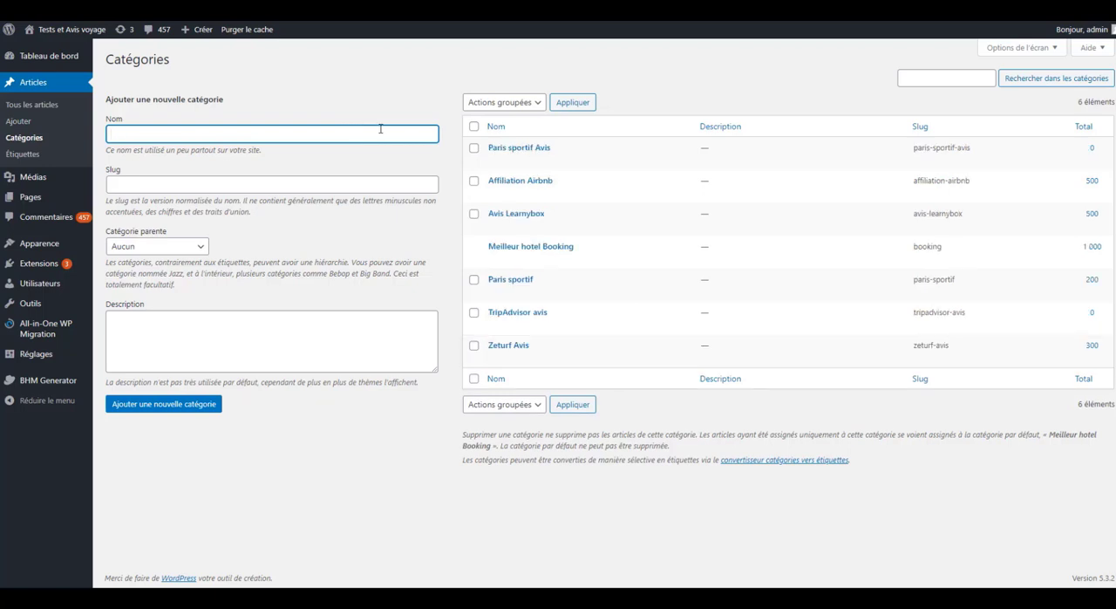
- In the BHM Generator settings, set the number of articles for Paris sportif Avis to 500 and save
{"action": "left_click", "coordinate": [70, 381]}
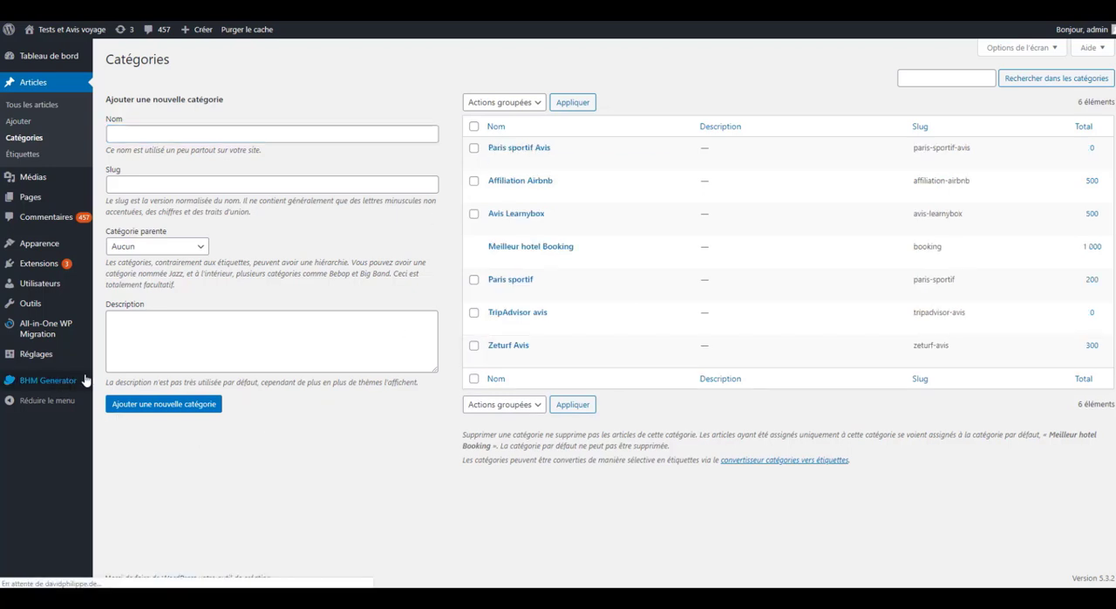
{"action": "scroll", "coordinate": [462, 335], "scroll_direction": "down", "scroll_amount": 1}
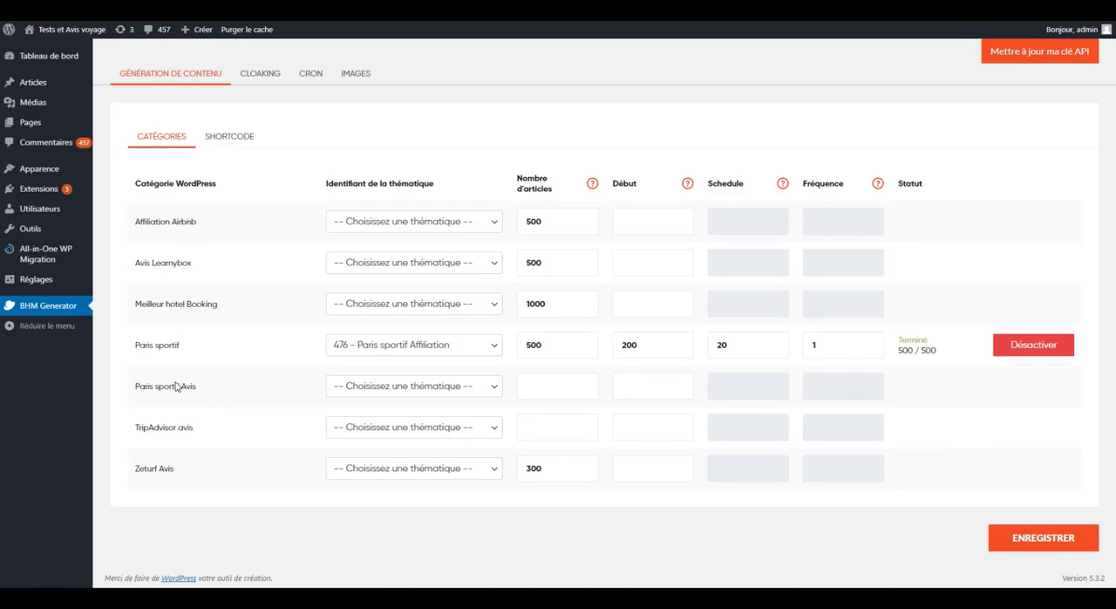
{"action": "left_click", "coordinate": [536, 385]}
{"action": "type", "text": "4"}
{"action": "key", "text": "BackSpace"}
{"action": "type", "text": "500"}
{"action": "left_click", "coordinate": [1007, 544]}
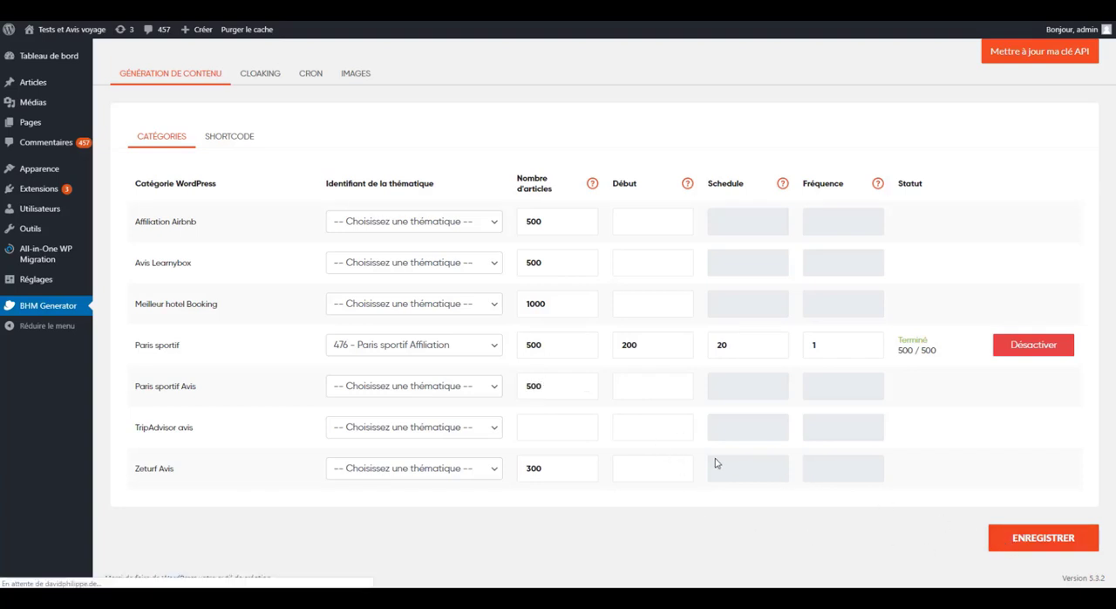
- Assign the theme "476 - Paris sportif Affiliation" to the Paris sportif Avis category and save the settings
{"action": "left_click", "coordinate": [454, 443]}
{"action": "left_click", "coordinate": [448, 466]}
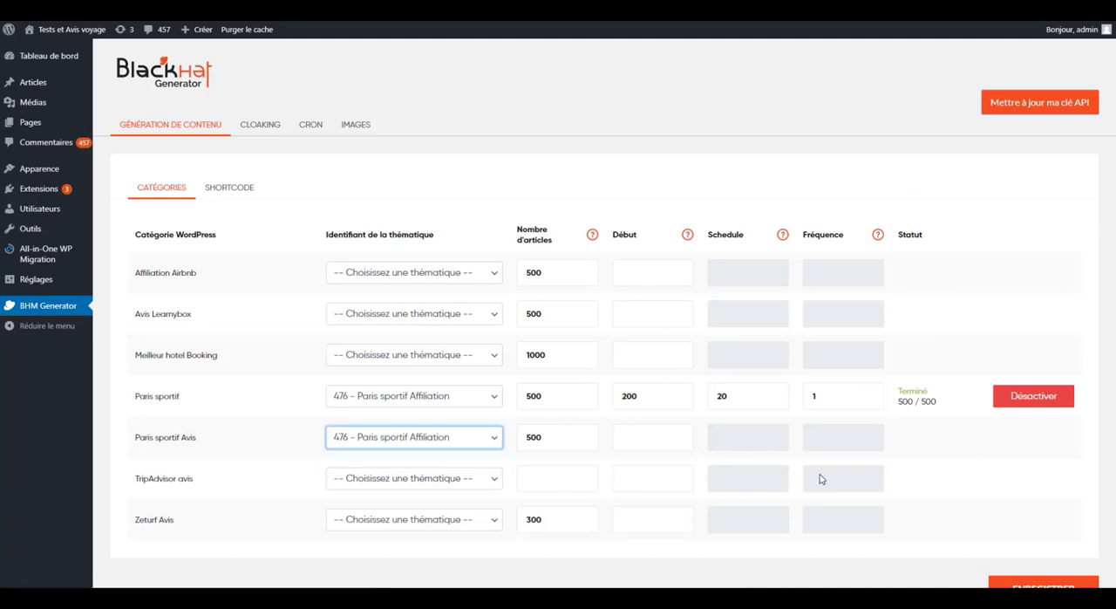
{"action": "scroll", "coordinate": [1020, 510], "scroll_direction": "down", "scroll_amount": 1}
{"action": "left_click", "coordinate": [1035, 540]}
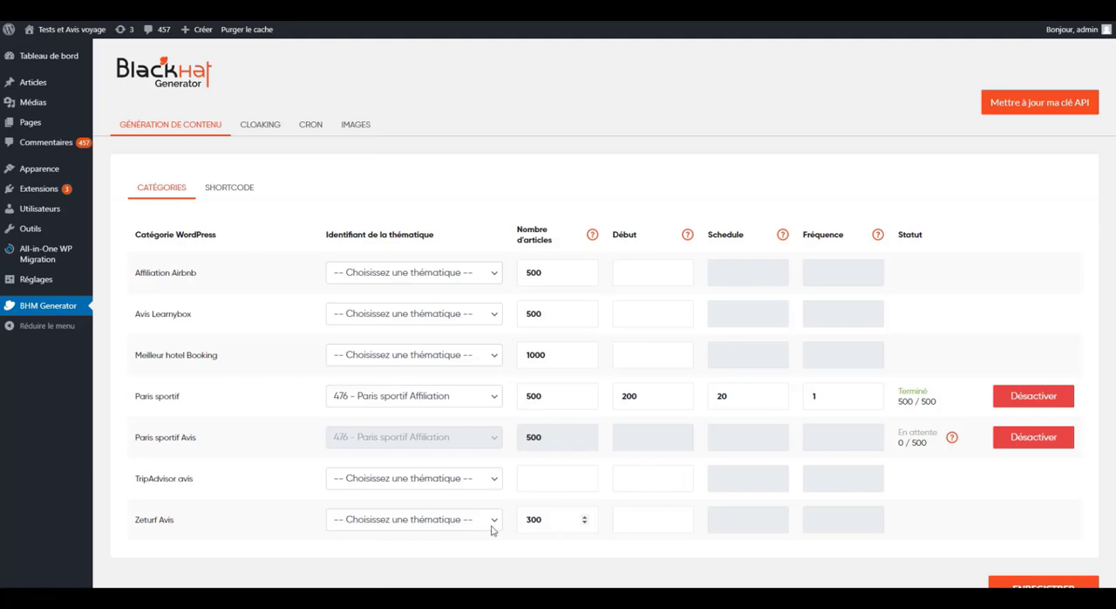
- Examine the Paris sportif and Meilleur hotel Booking rows, including the number of articles set for Meilleur hotel Booking
{"action": "left_click_drag", "start_coordinate": [185, 400], "coordinate": [137, 401]}
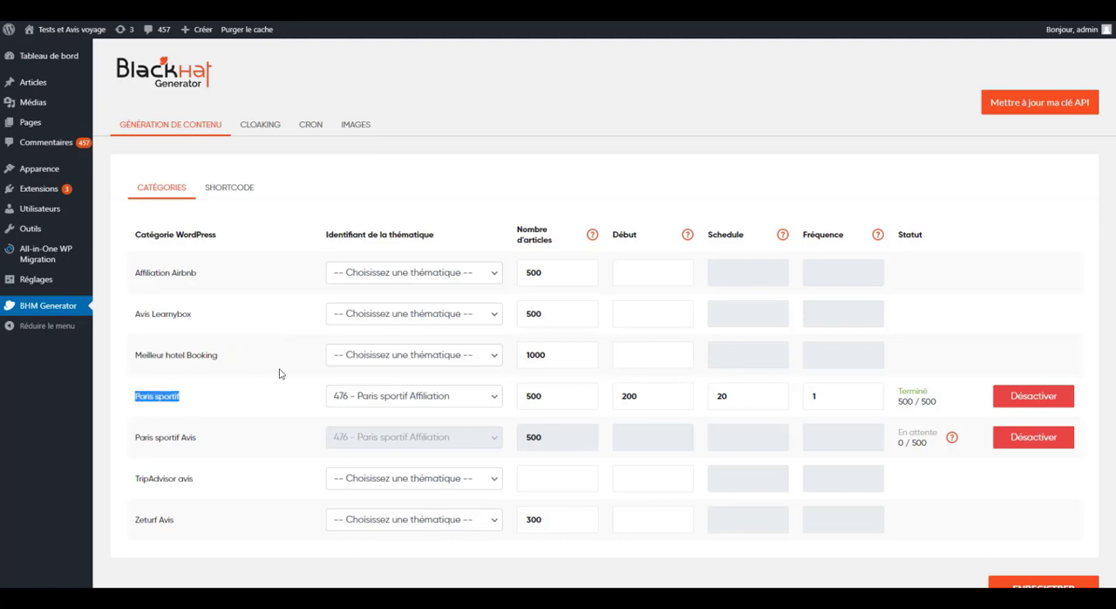
{"action": "left_click_drag", "start_coordinate": [232, 359], "coordinate": [136, 358]}
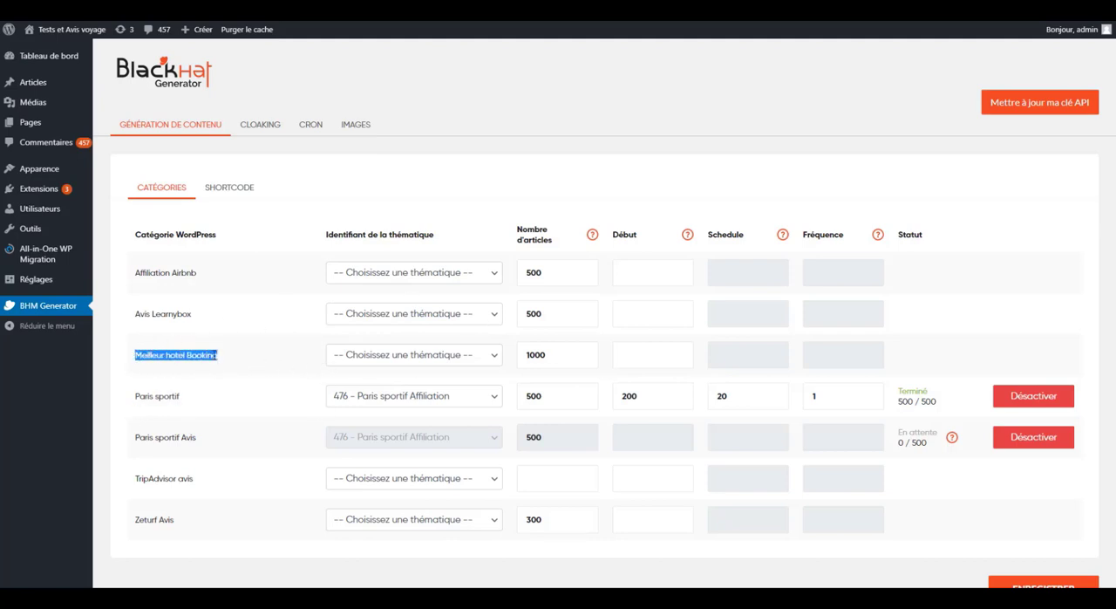
{"action": "left_click_drag", "start_coordinate": [547, 354], "coordinate": [517, 360]}
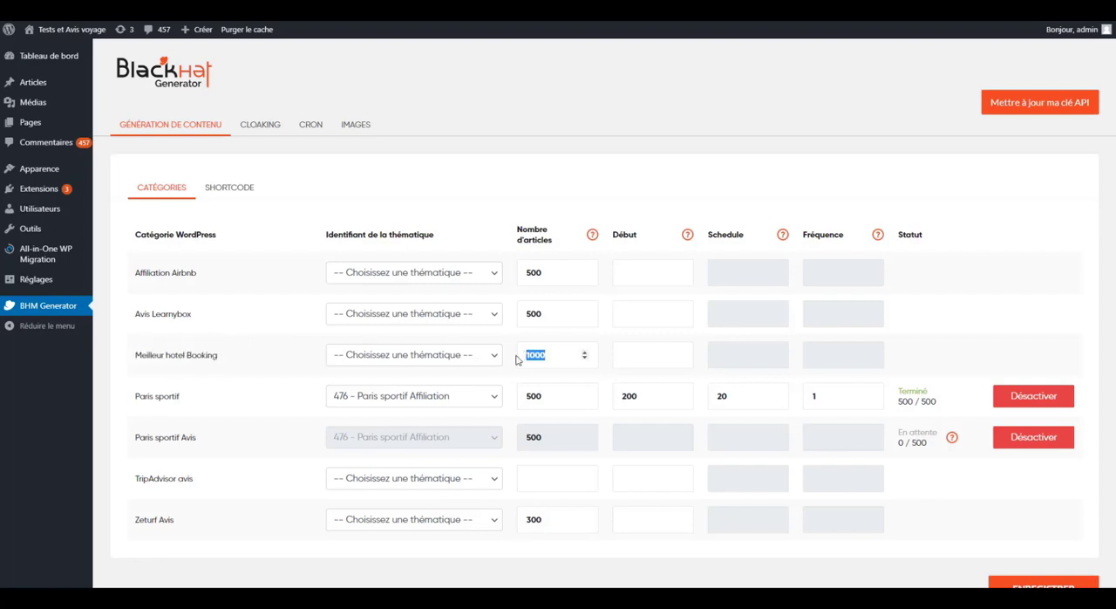
{"action": "scroll", "coordinate": [253, 267], "scroll_direction": "down", "scroll_amount": 1}
- Filter the articles list by the Meilleur hotel Booking category and check how many articles it contains
{"action": "mouse_move", "coordinate": [33, 82]}
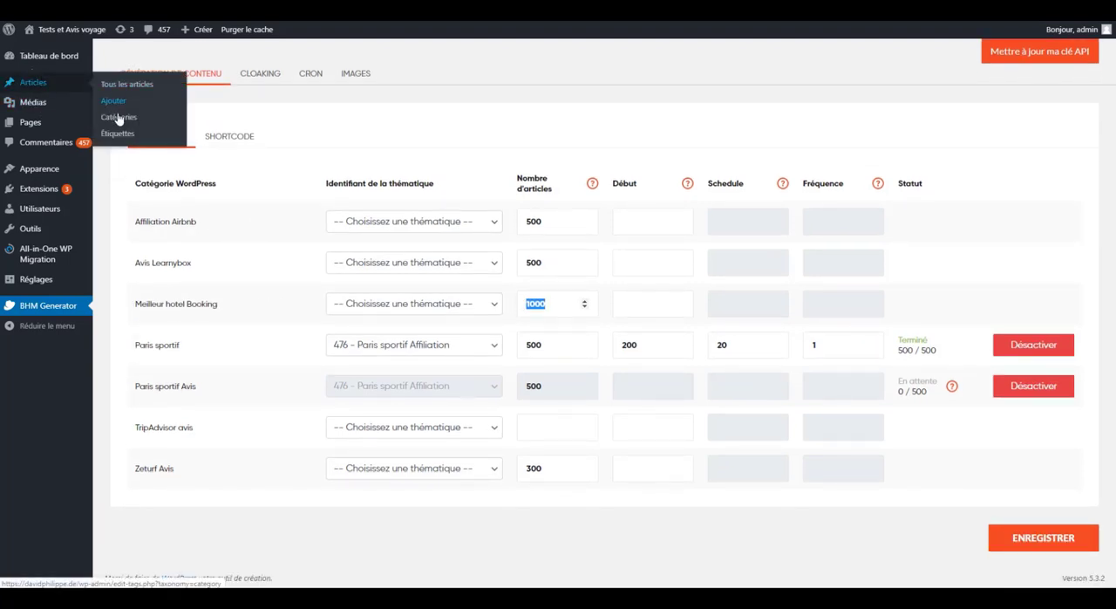
{"action": "left_click", "coordinate": [119, 116]}
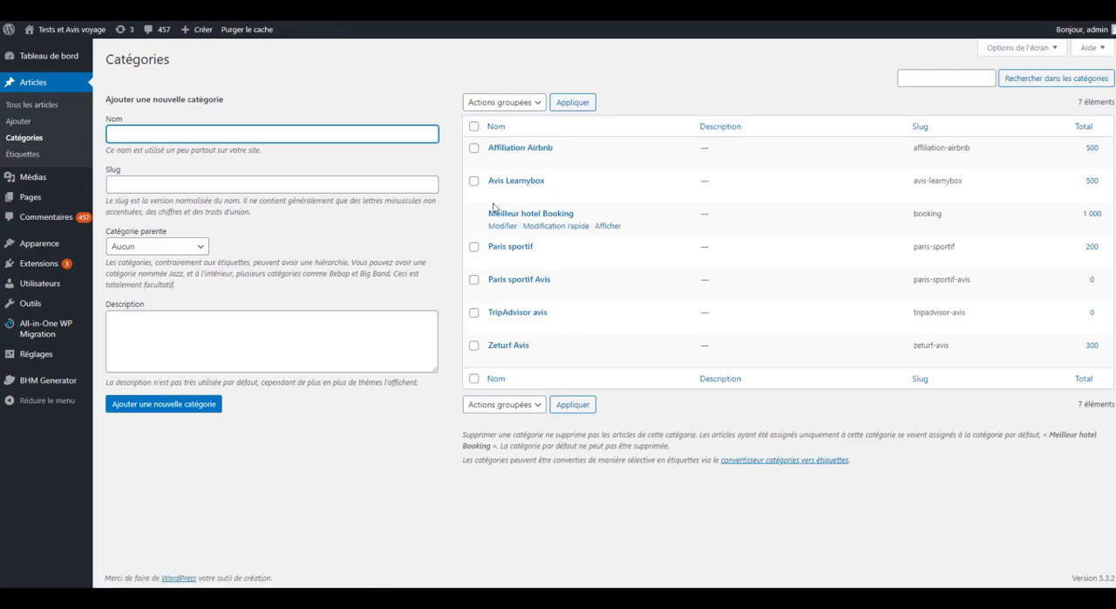
{"action": "left_click", "coordinate": [39, 106]}
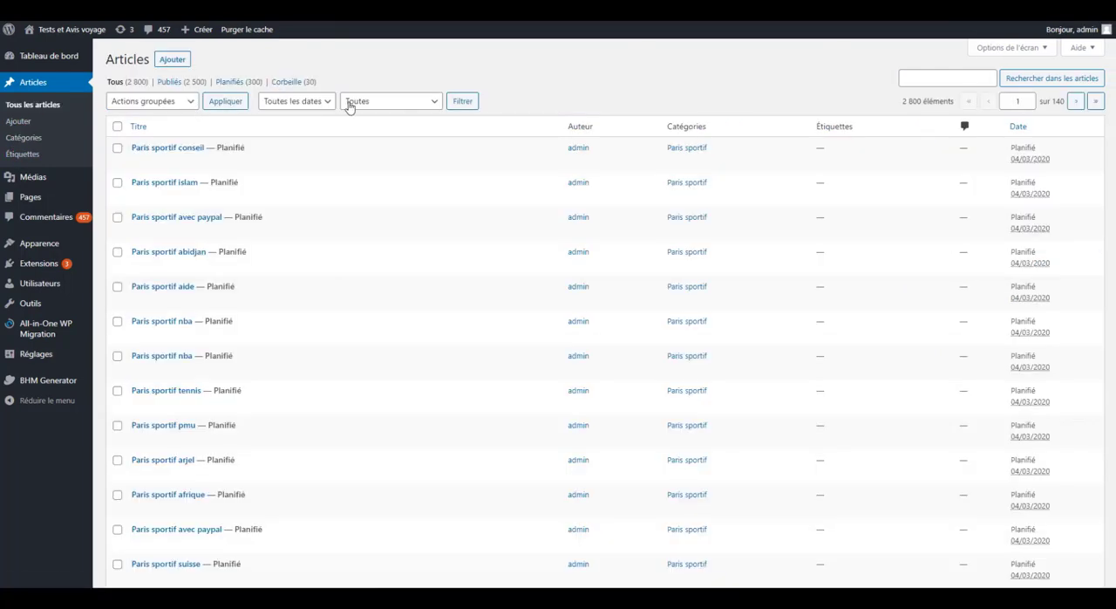
{"action": "left_click", "coordinate": [350, 105]}
{"action": "left_click", "coordinate": [379, 153]}
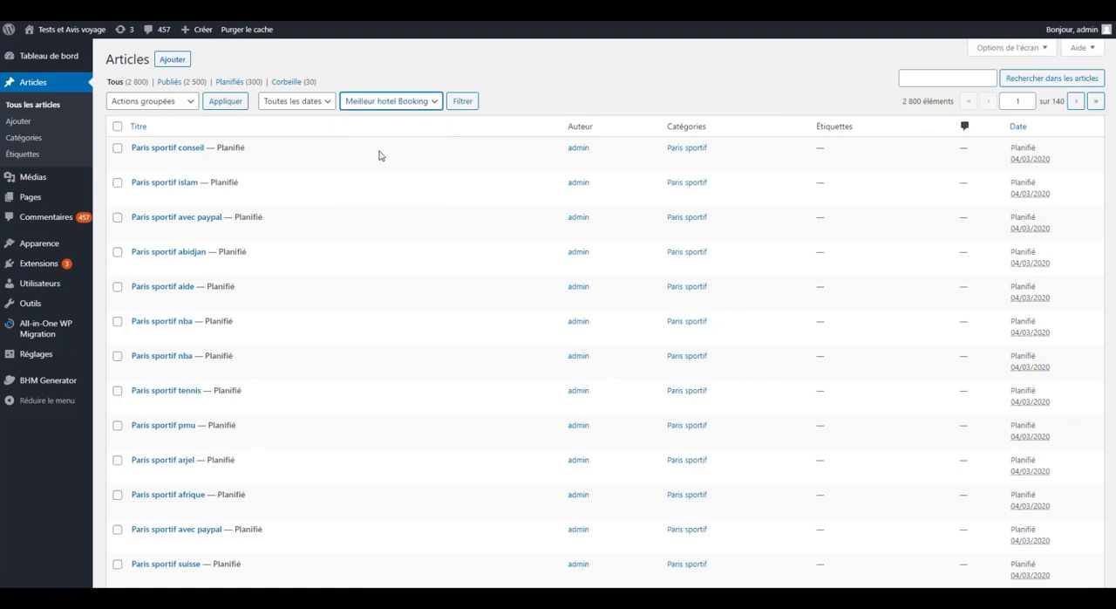
{"action": "left_click", "coordinate": [459, 103]}
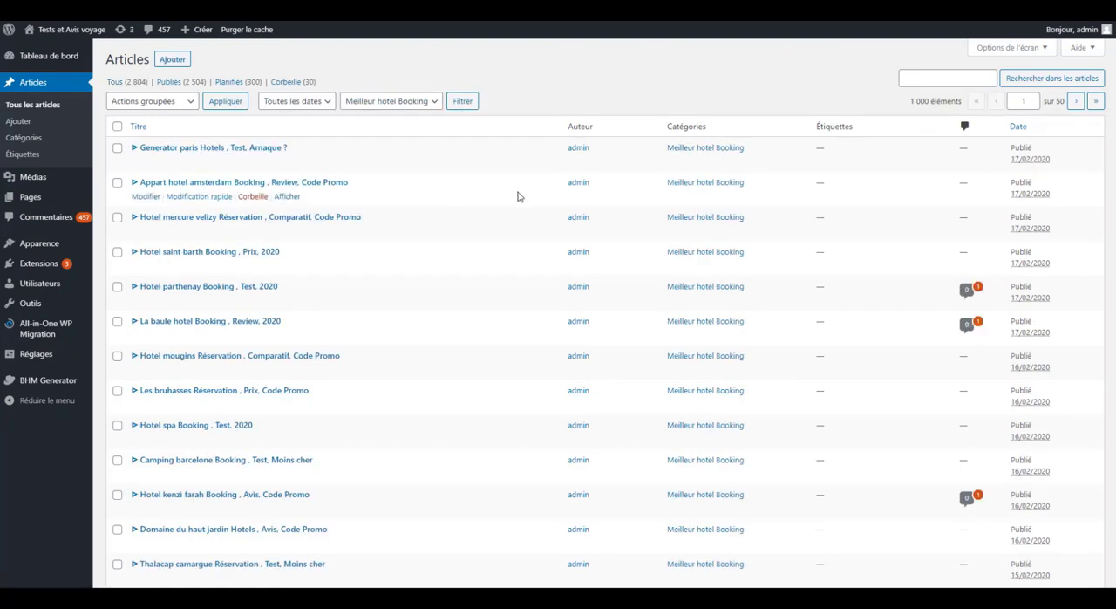
{"action": "scroll", "coordinate": [526, 245], "scroll_direction": "down", "scroll_amount": 5}
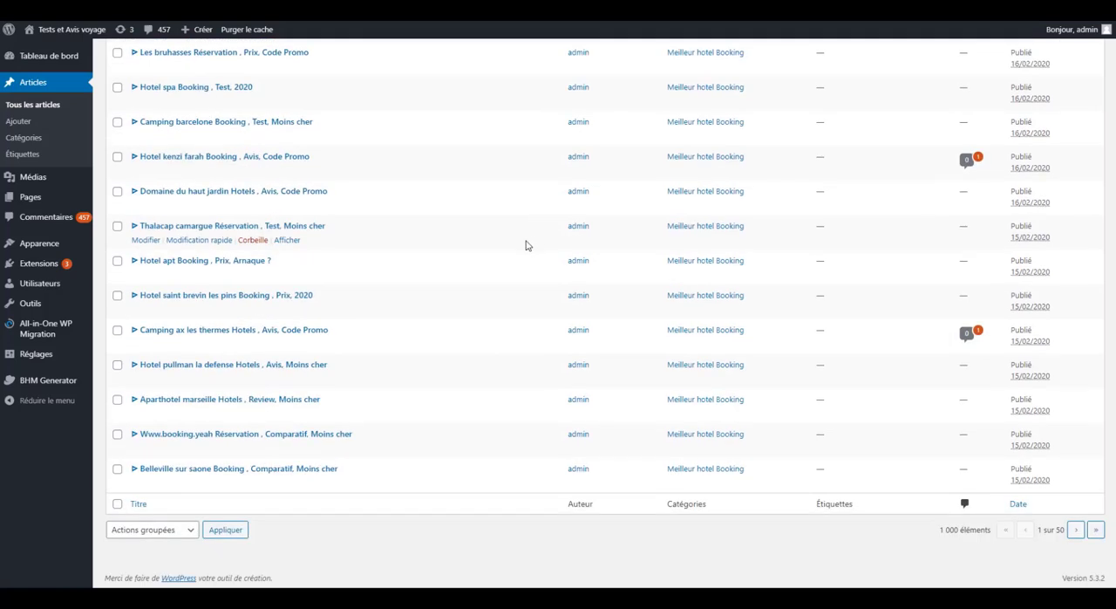
{"action": "left_click_drag", "start_coordinate": [932, 530], "coordinate": [969, 528]}
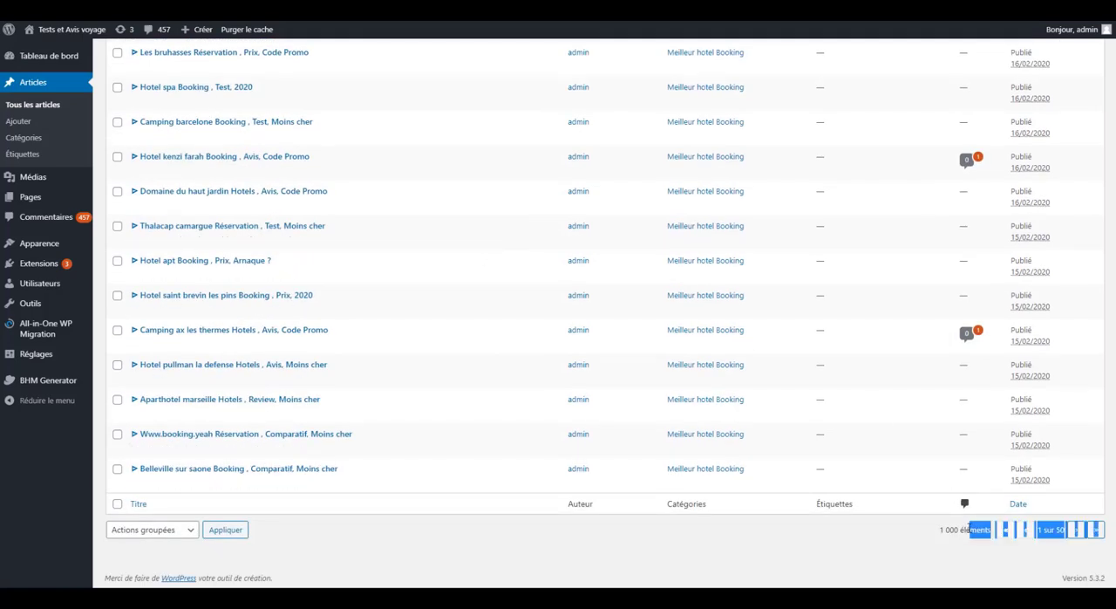
{"action": "left_click", "coordinate": [968, 528]}
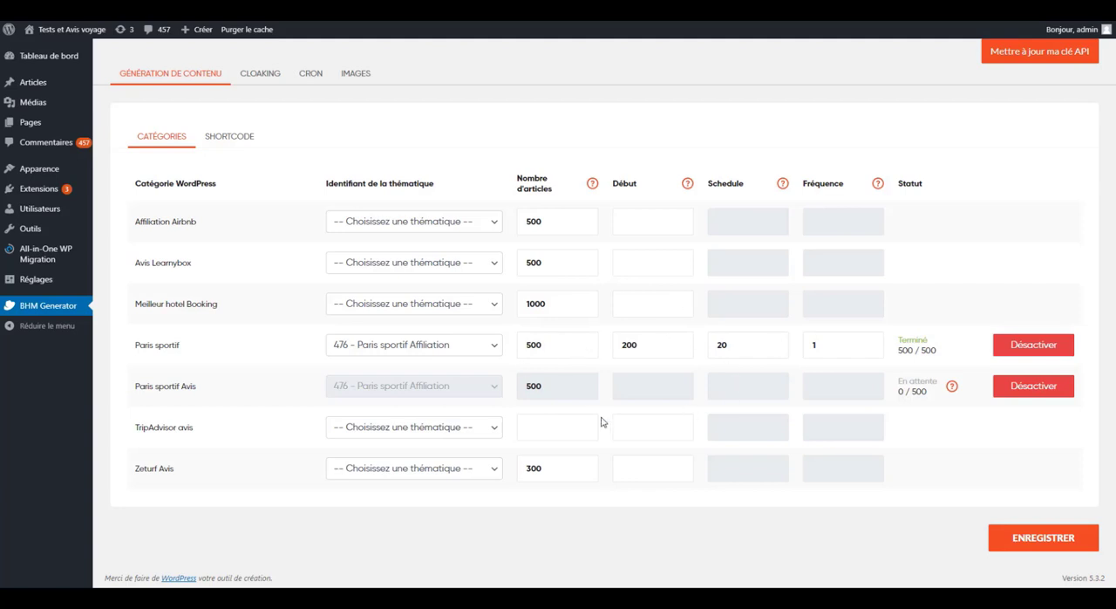
- Add a new post category named "Paris sportif Schedule" on the WordPress categories page
{"action": "mouse_move", "coordinate": [106, 83]}
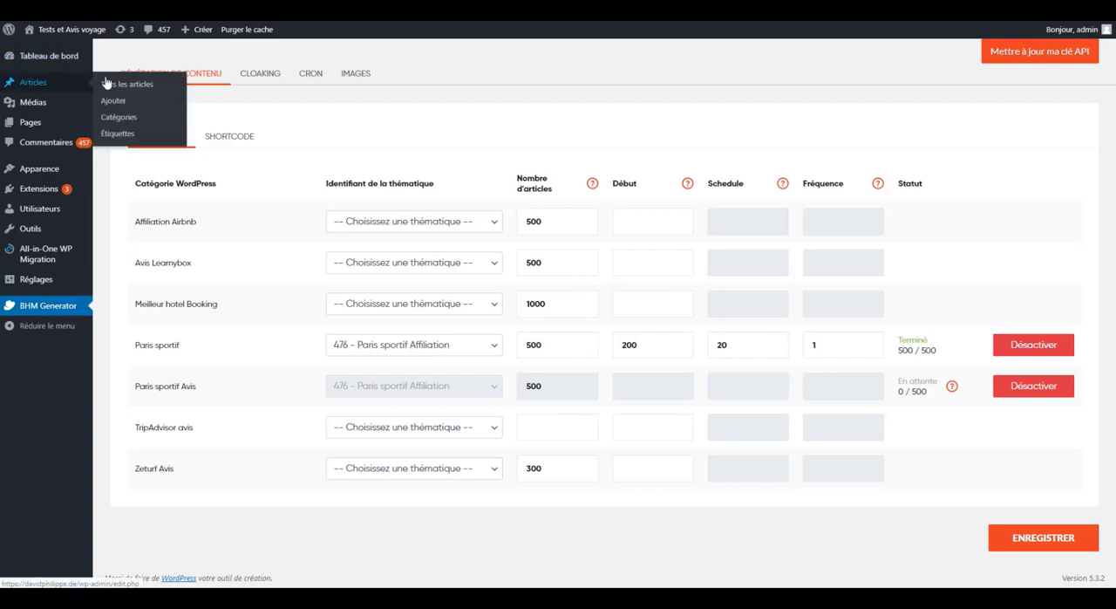
{"action": "right_click", "coordinate": [140, 117]}
{"action": "left_click", "coordinate": [153, 121]}
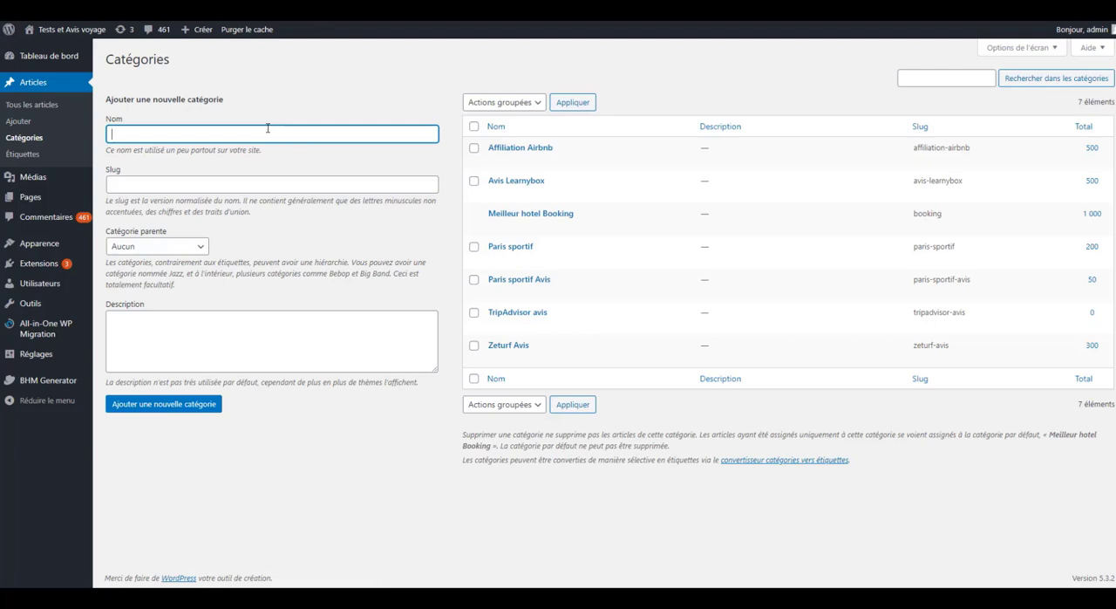
{"action": "type", "text": "Paris sportif Schedule"}
{"action": "key", "text": "Return"}
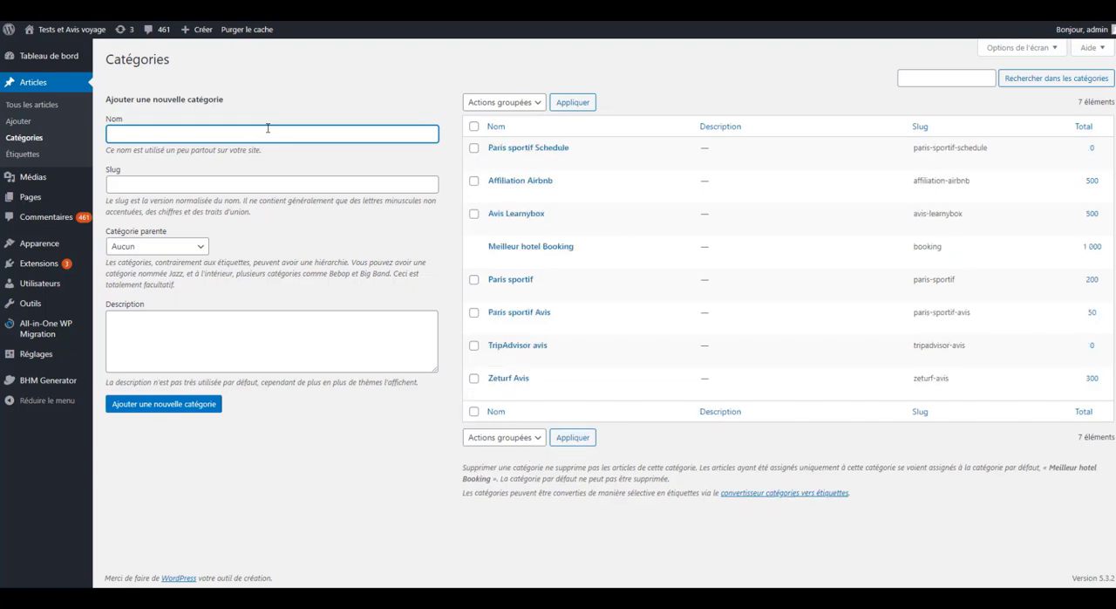
- In the BHM Generator settings, assign the theme "476 - Paris sportif Affiliation" to the Paris sportif Schedule category
{"action": "left_click", "coordinate": [60, 385]}
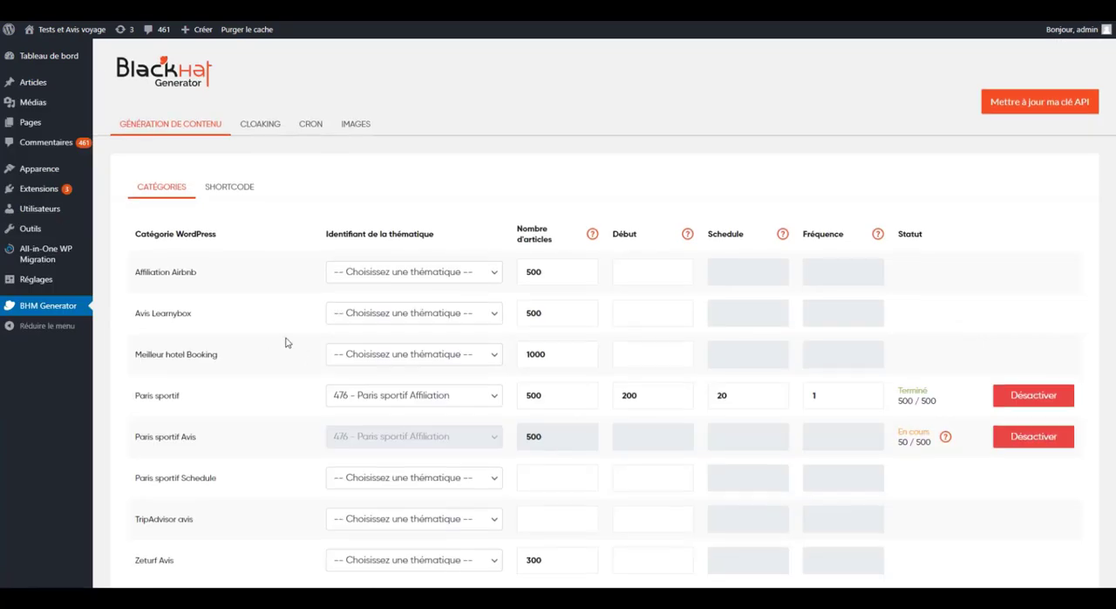
{"action": "scroll", "coordinate": [286, 343], "scroll_direction": "down", "scroll_amount": 1}
{"action": "left_click_drag", "start_coordinate": [135, 385], "coordinate": [216, 390]}
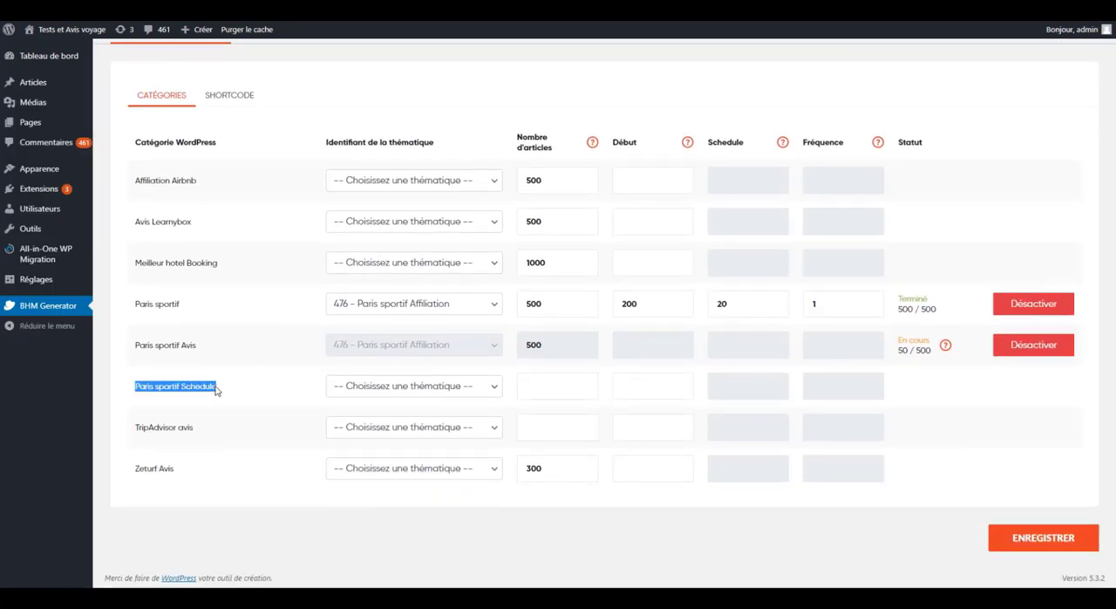
{"action": "left_click", "coordinate": [361, 394]}
{"action": "left_click", "coordinate": [375, 414]}
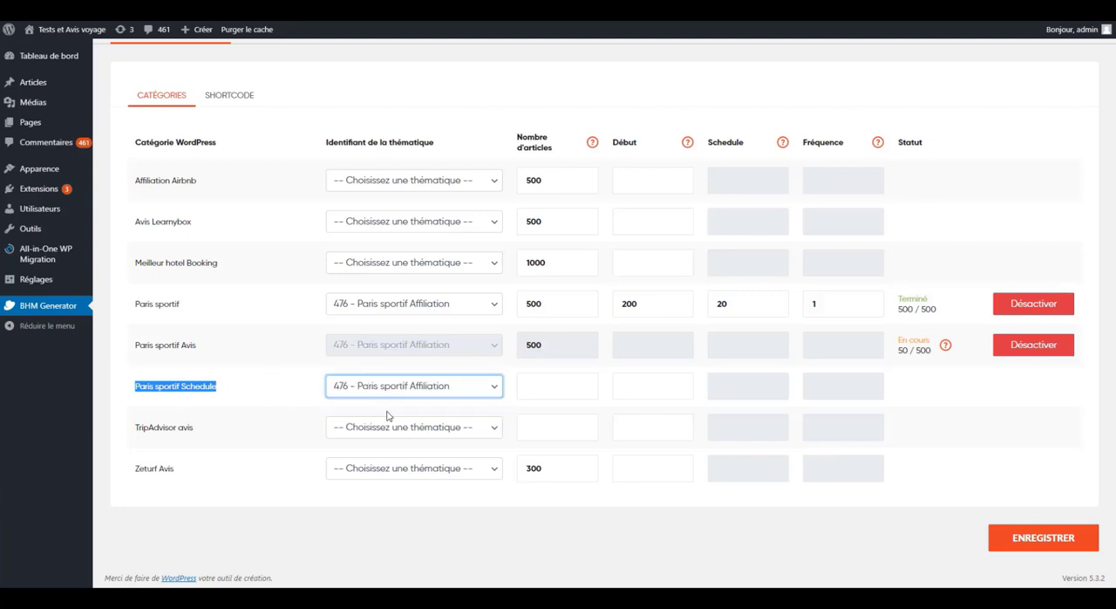
- Set the number of articles for Paris sportif Schedule to 500 and its starting amount to 200
{"action": "left_click", "coordinate": [549, 385]}
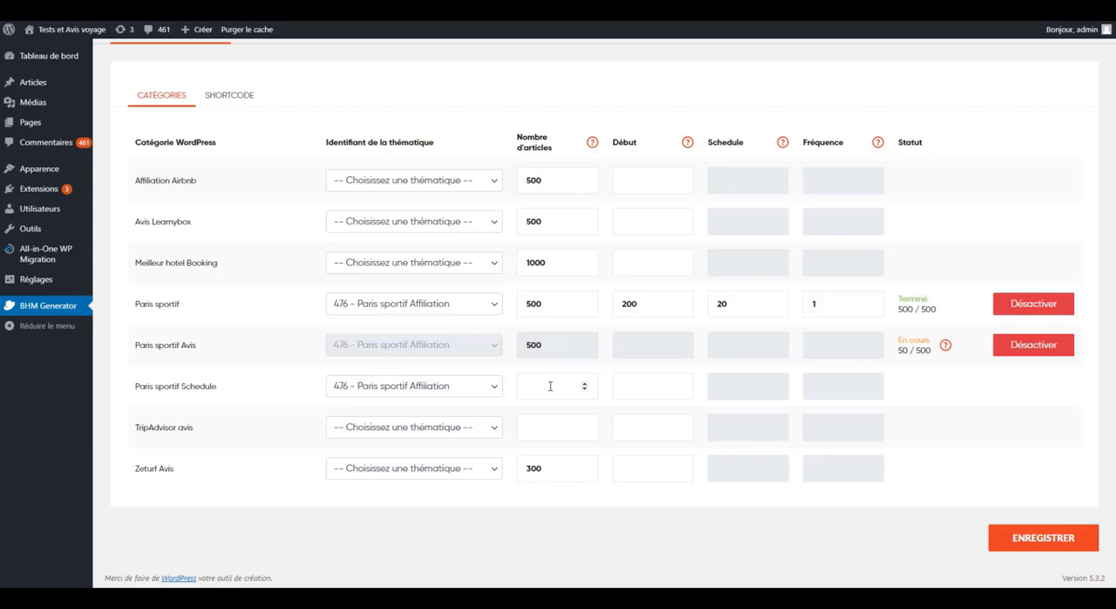
{"action": "type", "text": "500"}
{"action": "left_click_drag", "start_coordinate": [558, 385], "coordinate": [511, 391]}
{"action": "left_click", "coordinate": [634, 383]}
{"action": "type", "text": "200"}
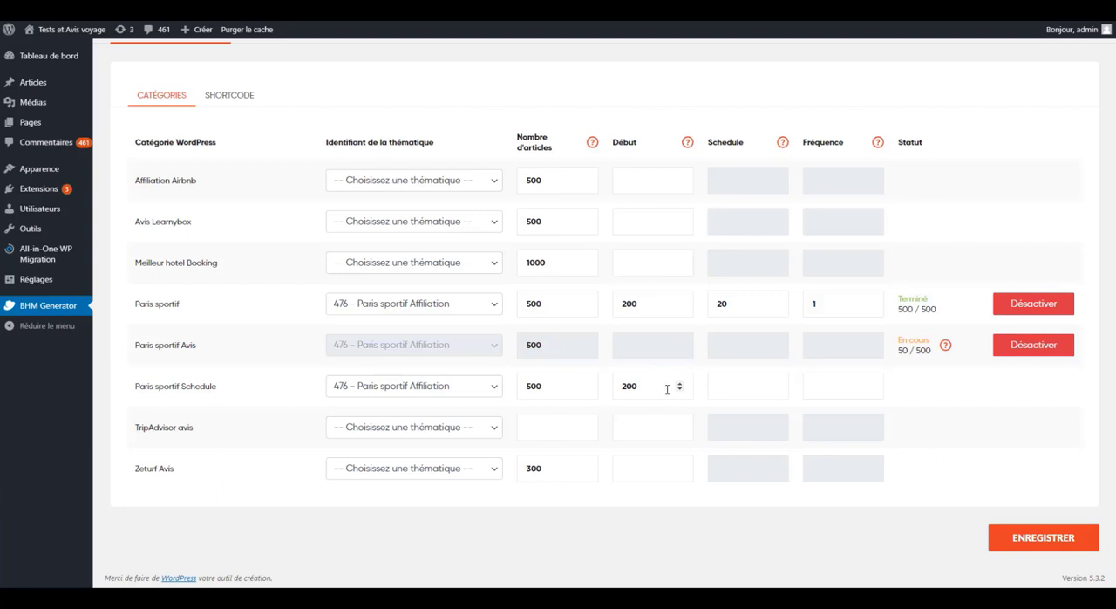
- Set Schedule to 5 and Fréquence to 3 for the Paris sportif Schedule category and save the settings
{"action": "left_click", "coordinate": [730, 386]}
{"action": "type", "text": "5"}
{"action": "left_click", "coordinate": [829, 381]}
{"action": "type", "text": "3"}
{"action": "left_click", "coordinate": [747, 387]}
{"action": "left_click", "coordinate": [812, 381]}
{"action": "double_click", "coordinate": [542, 385]}
{"action": "left_click_drag", "start_coordinate": [650, 387], "coordinate": [618, 389]}
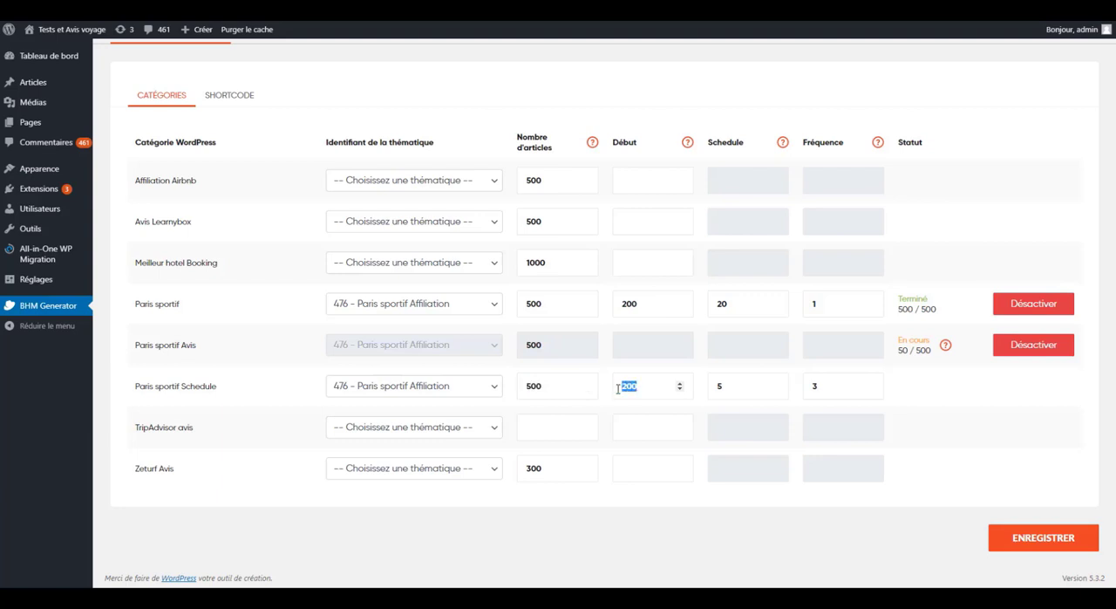
{"action": "left_click", "coordinate": [708, 411]}
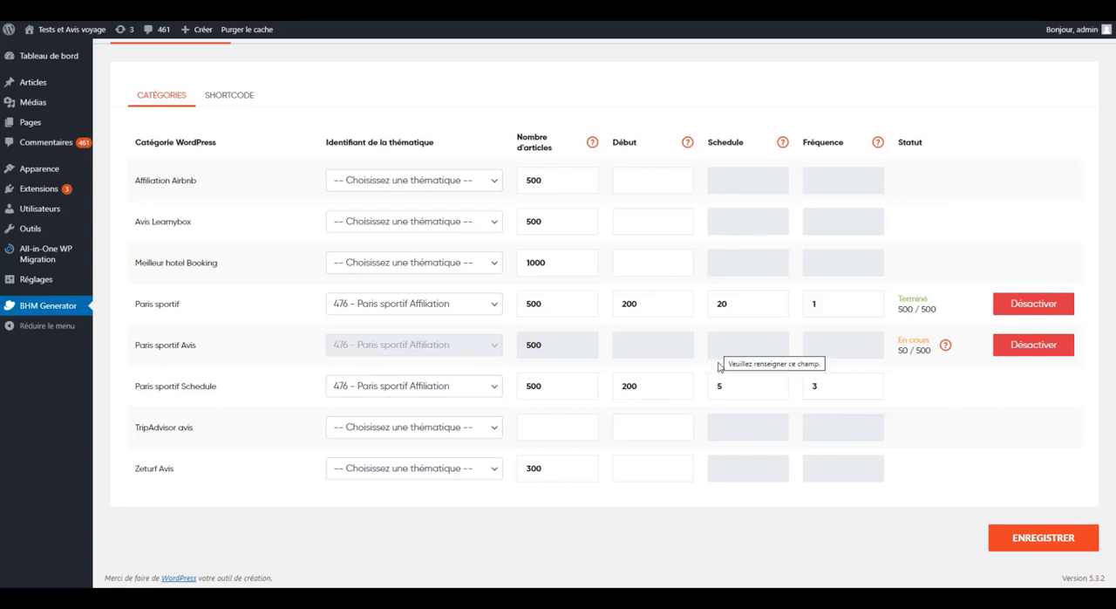
{"action": "double_click", "coordinate": [710, 383]}
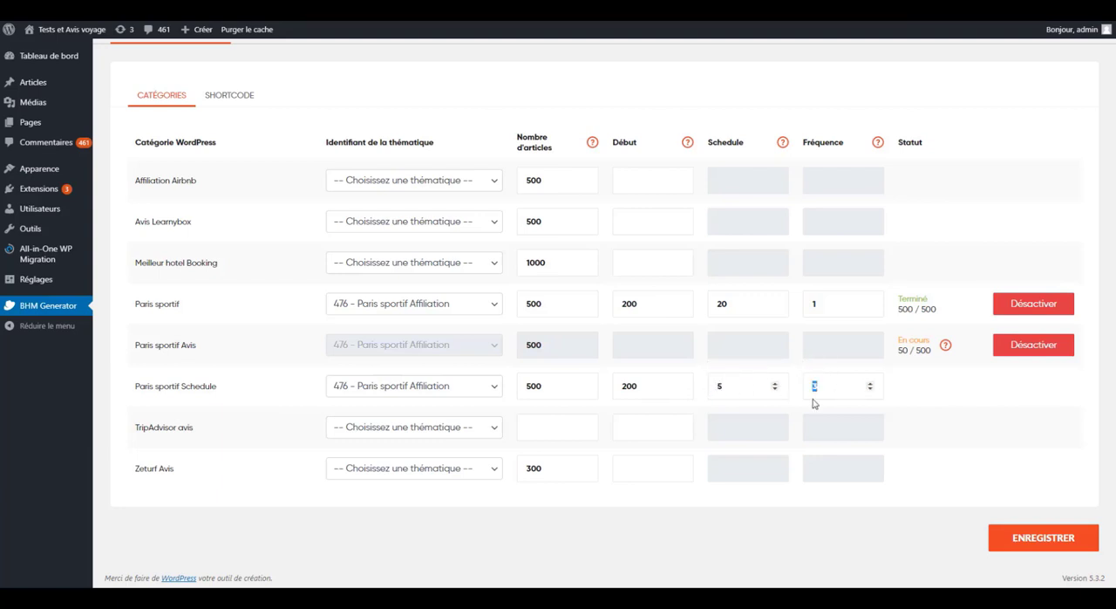
{"action": "left_click", "coordinate": [1015, 545]}
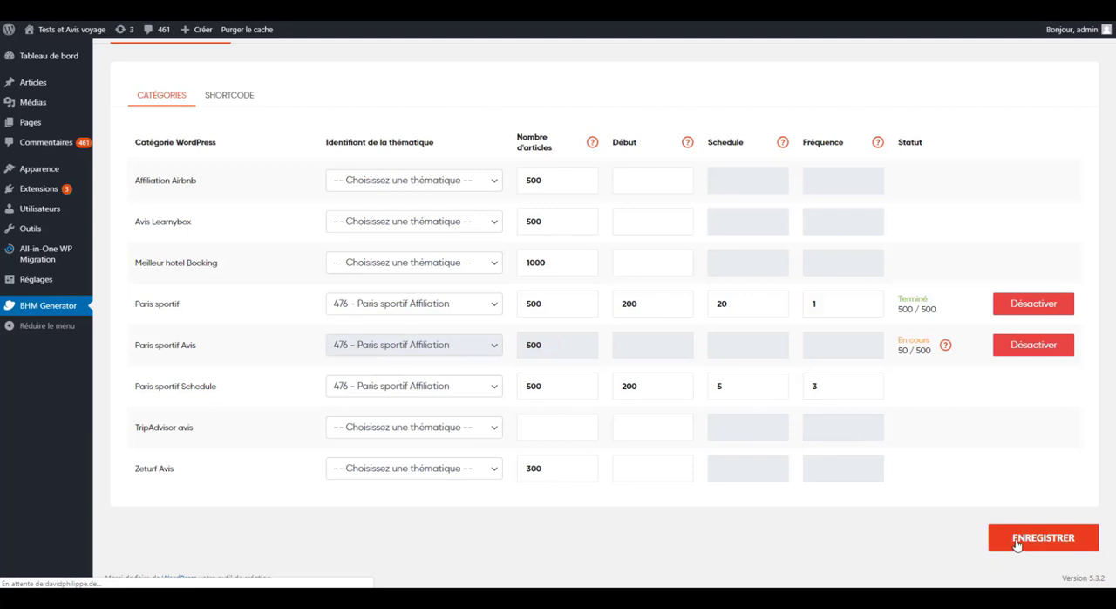
{"action": "scroll", "coordinate": [929, 505], "scroll_direction": "down", "scroll_amount": 1}
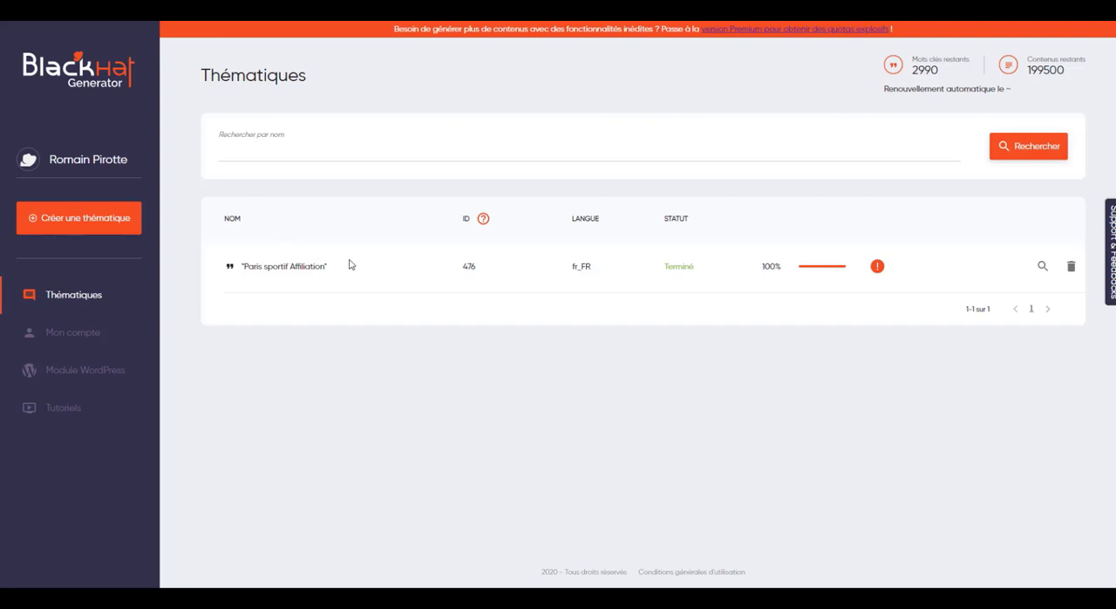
- On the BlackHat Generator site, open the details of the Paris sportif Affiliation theme and check its title keyword count
{"action": "left_click_drag", "start_coordinate": [242, 266], "coordinate": [332, 269]}
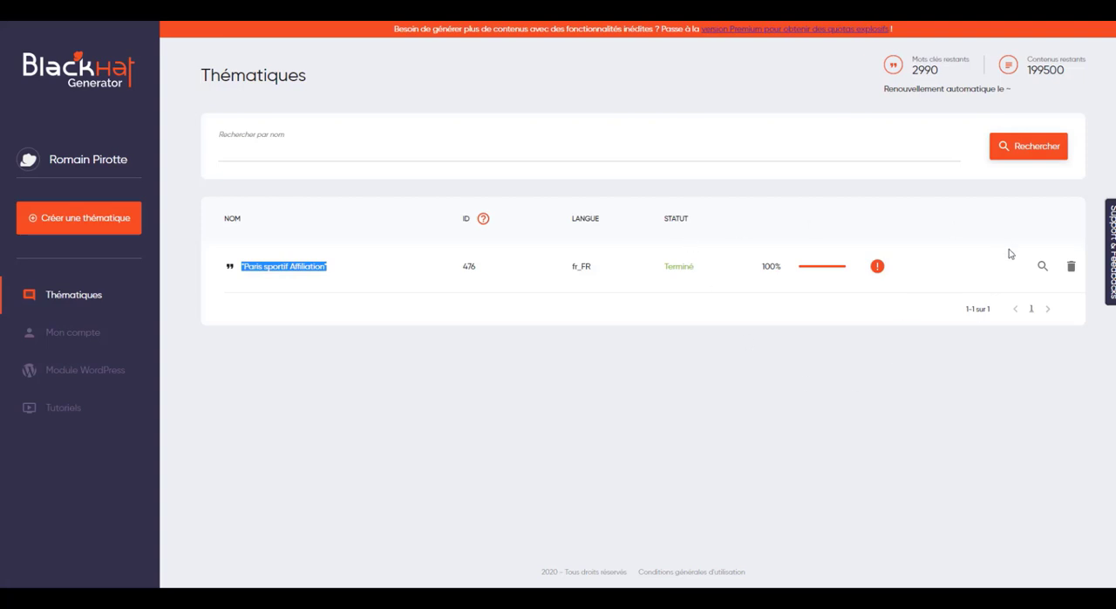
{"action": "left_click", "coordinate": [1042, 266]}
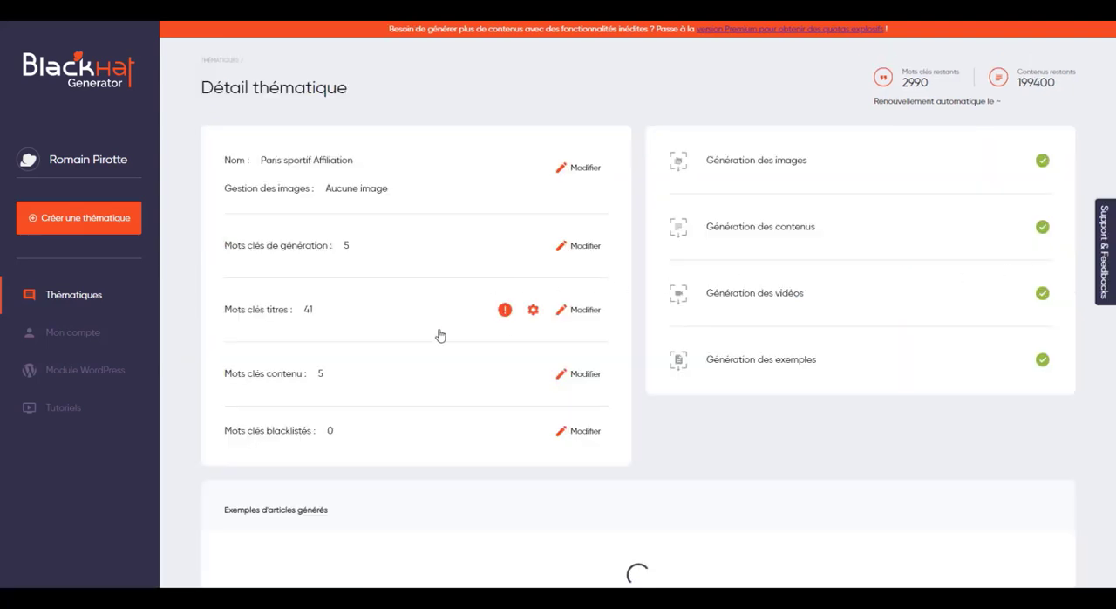
{"action": "double_click", "coordinate": [308, 311]}
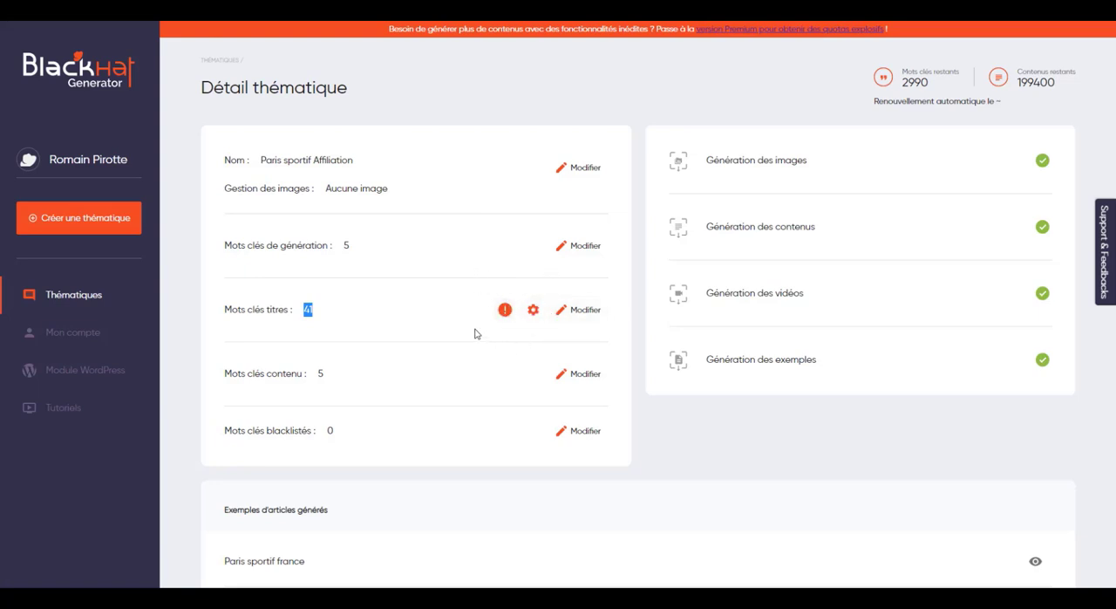
- Open the title keywords of the Paris sportif Affiliation theme, read through the list, and close it without changes
{"action": "left_click", "coordinate": [580, 312]}
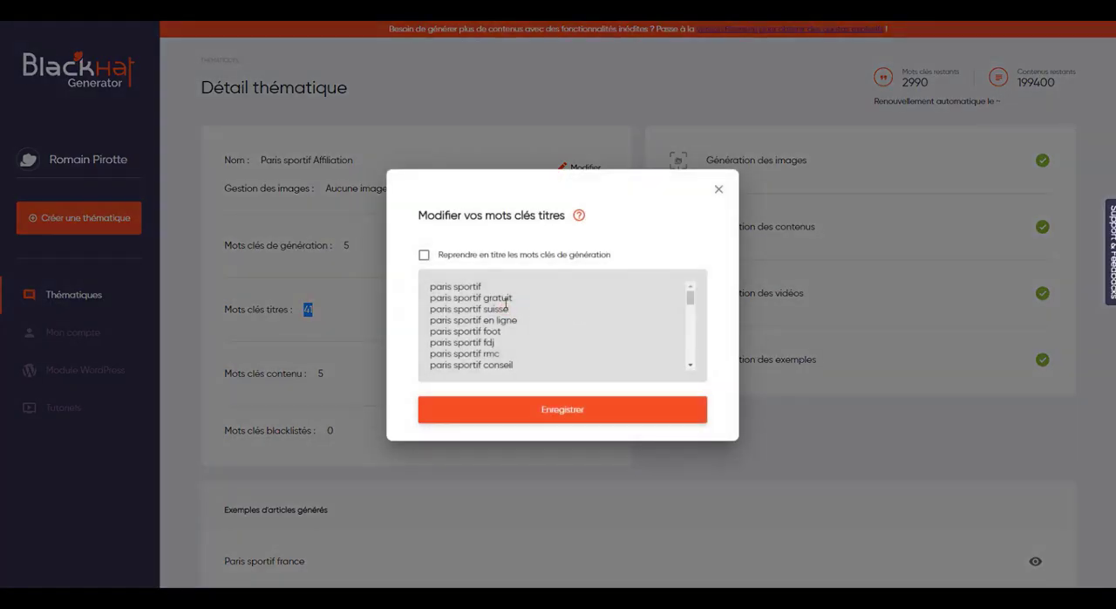
{"action": "scroll", "coordinate": [506, 303], "scroll_direction": "down", "scroll_amount": 15}
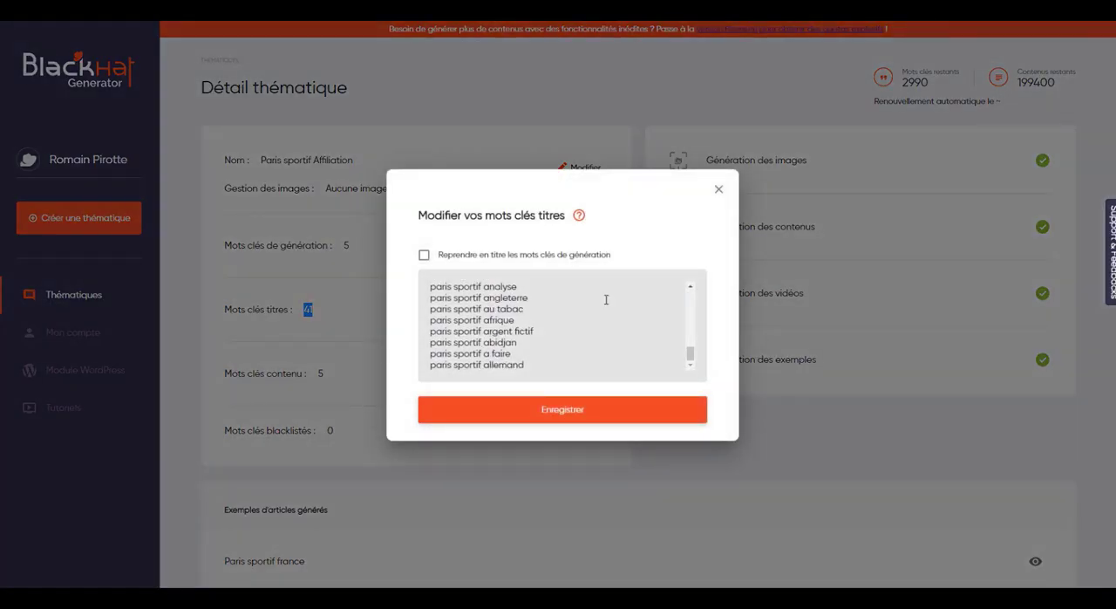
{"action": "left_click", "coordinate": [718, 189]}
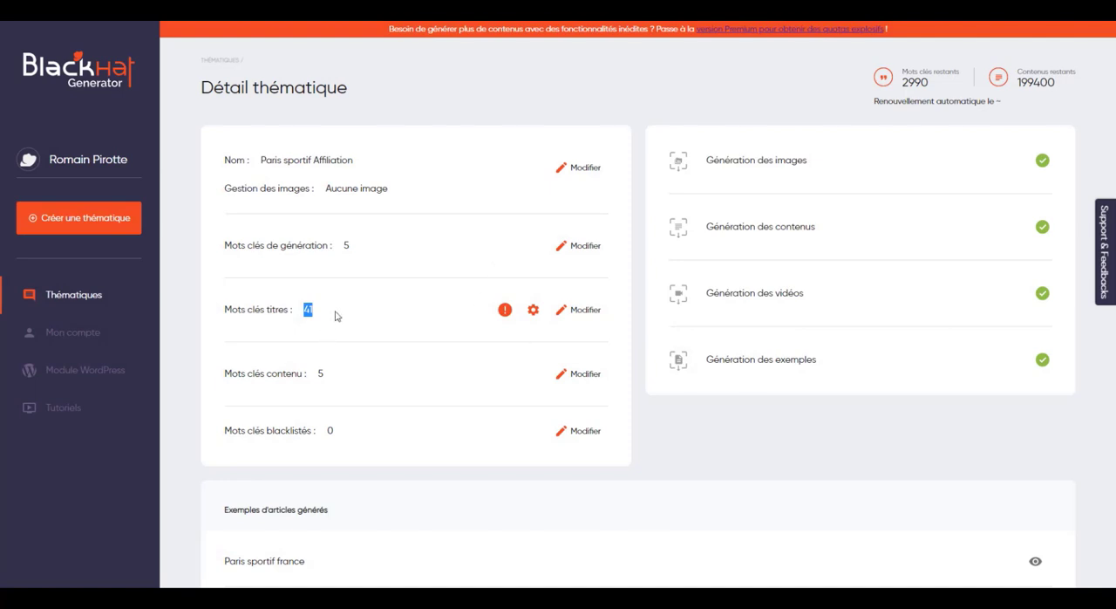
{"action": "left_click", "coordinate": [338, 315]}
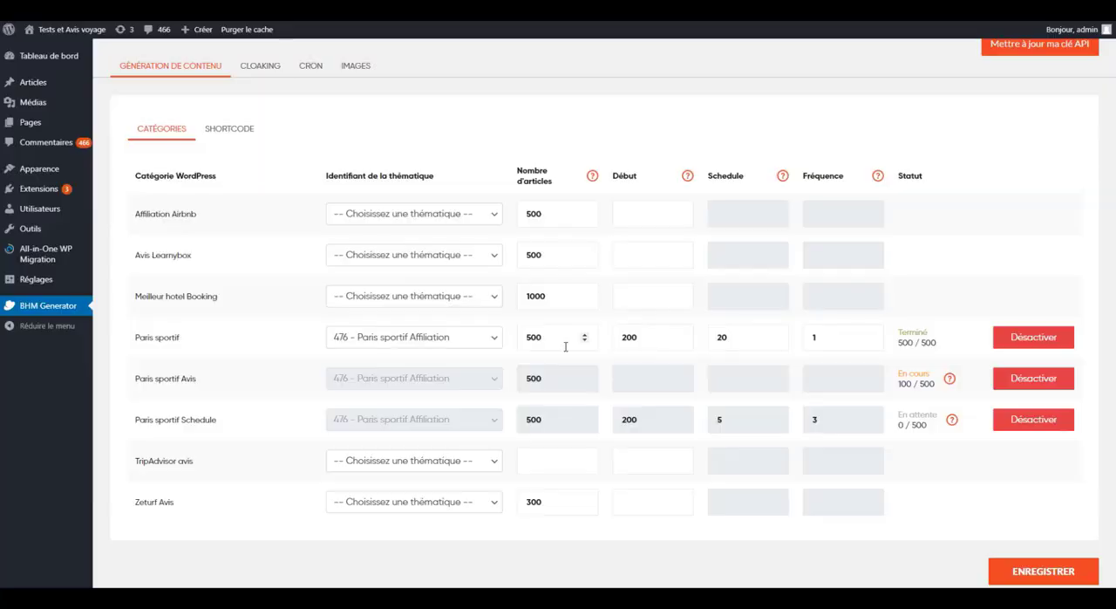
- On the WordPress site's Catégories page, add a new category named "Paris sportif affiliation"
{"action": "mouse_move", "coordinate": [52, 85]}
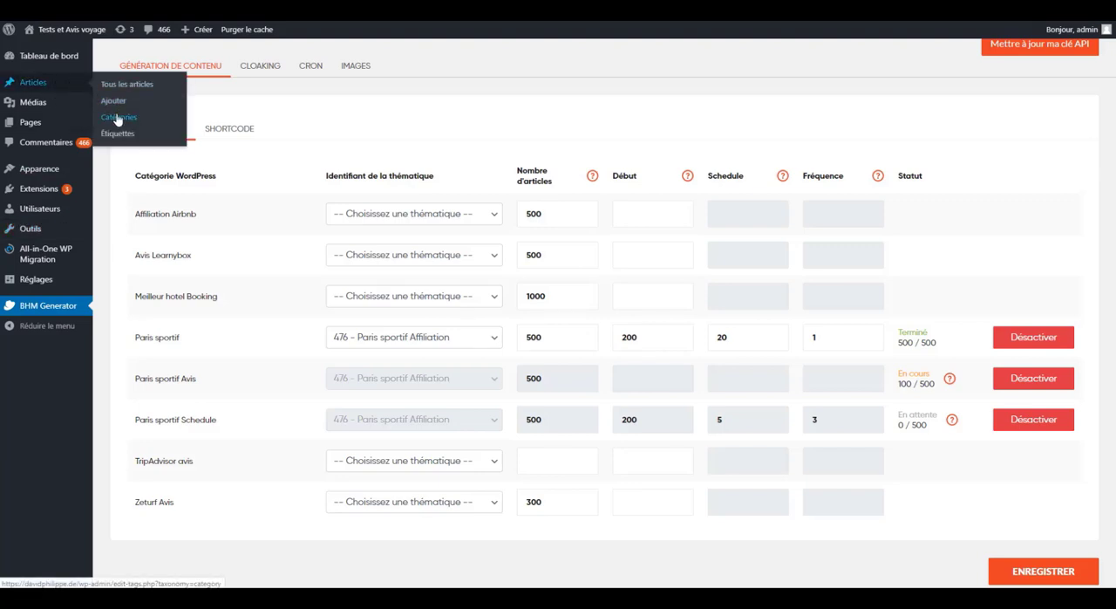
{"action": "right_click", "coordinate": [117, 117]}
{"action": "left_click", "coordinate": [130, 127]}
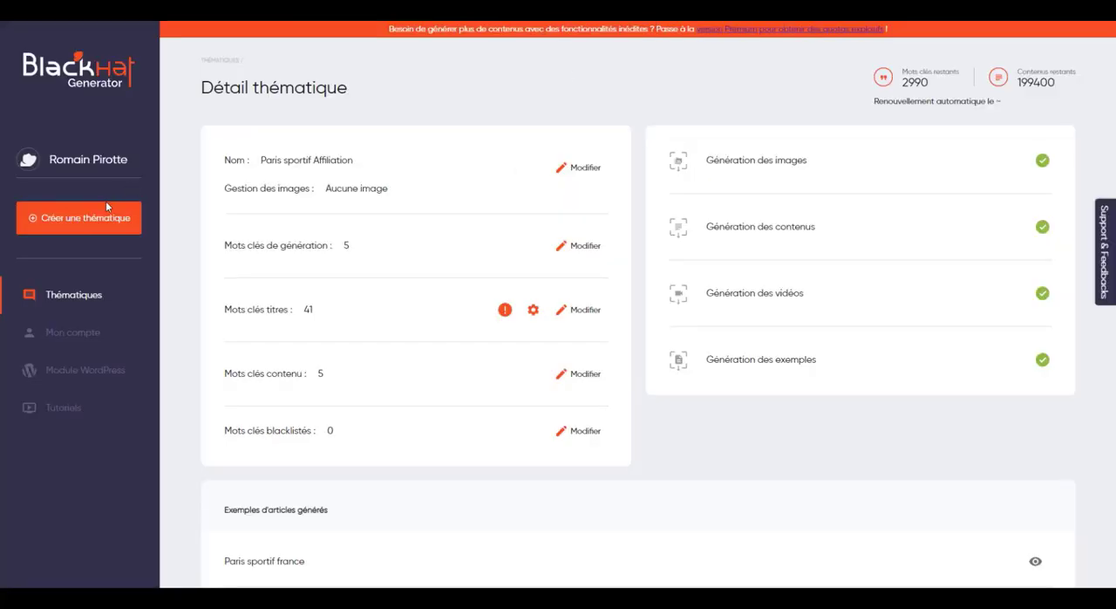
{"action": "left_click", "coordinate": [96, 293]}
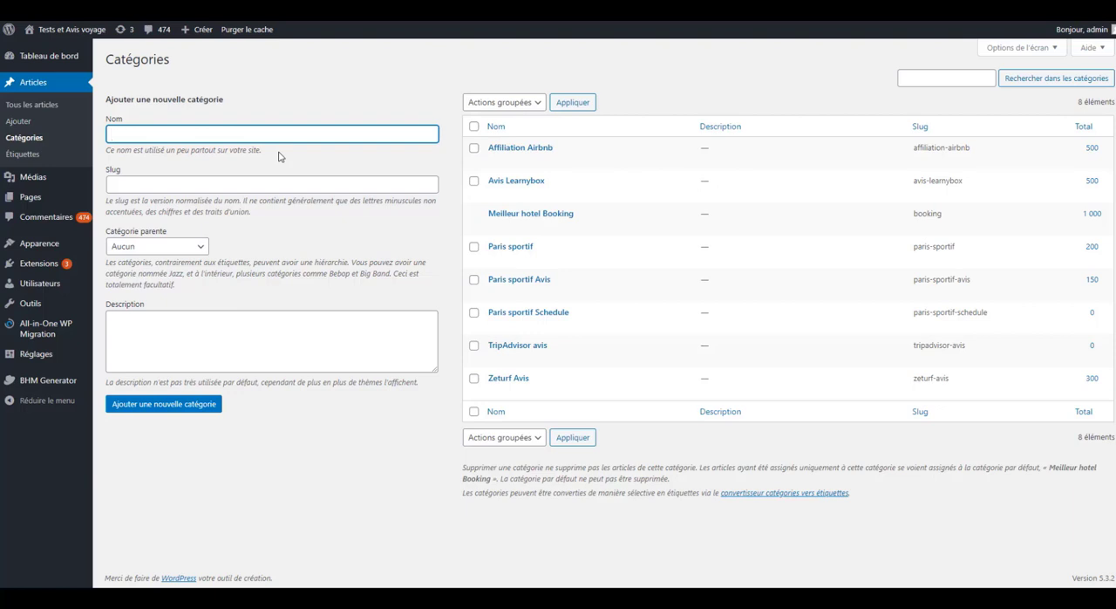
{"action": "type", "text": "sportif affiliation"}
{"action": "key", "text": "Return"}
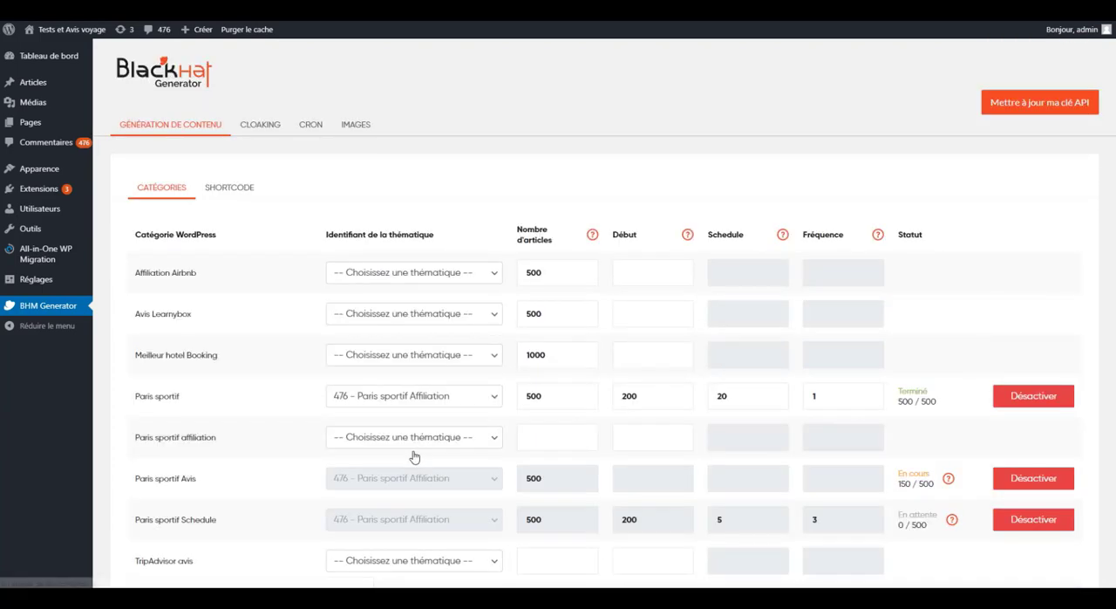
- In BHM Generator, assign theme "476 - Paris sportif Affiliation" to Paris sportif affiliation, with 3000 articles and a starting amount of 1000
{"action": "scroll", "coordinate": [414, 456], "scroll_direction": "down", "scroll_amount": 3}
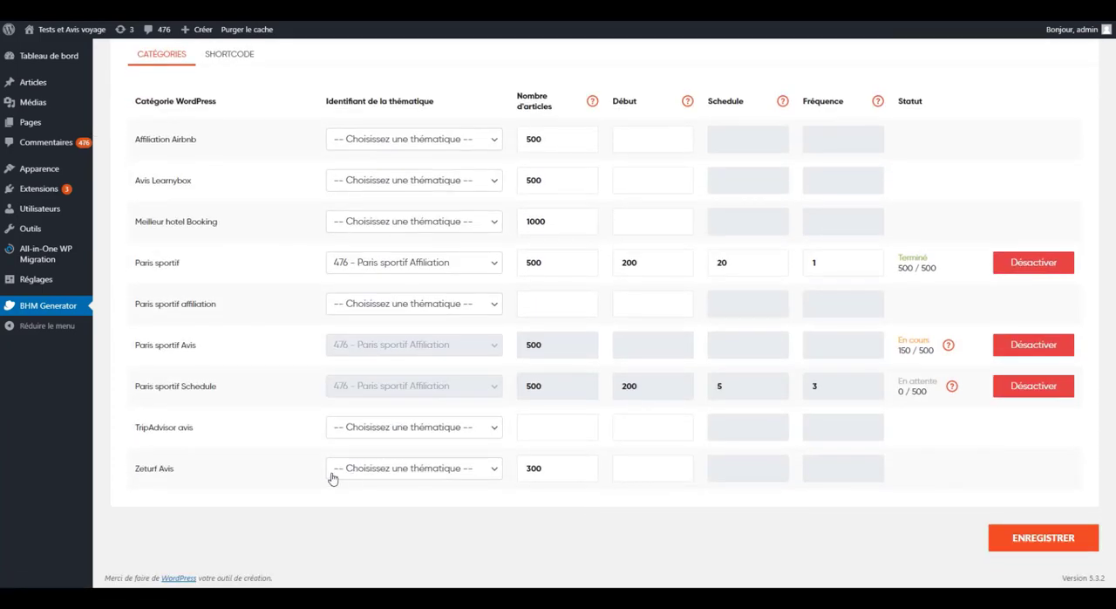
{"action": "left_click", "coordinate": [354, 307]}
{"action": "left_click", "coordinate": [363, 335]}
{"action": "left_click", "coordinate": [538, 304]}
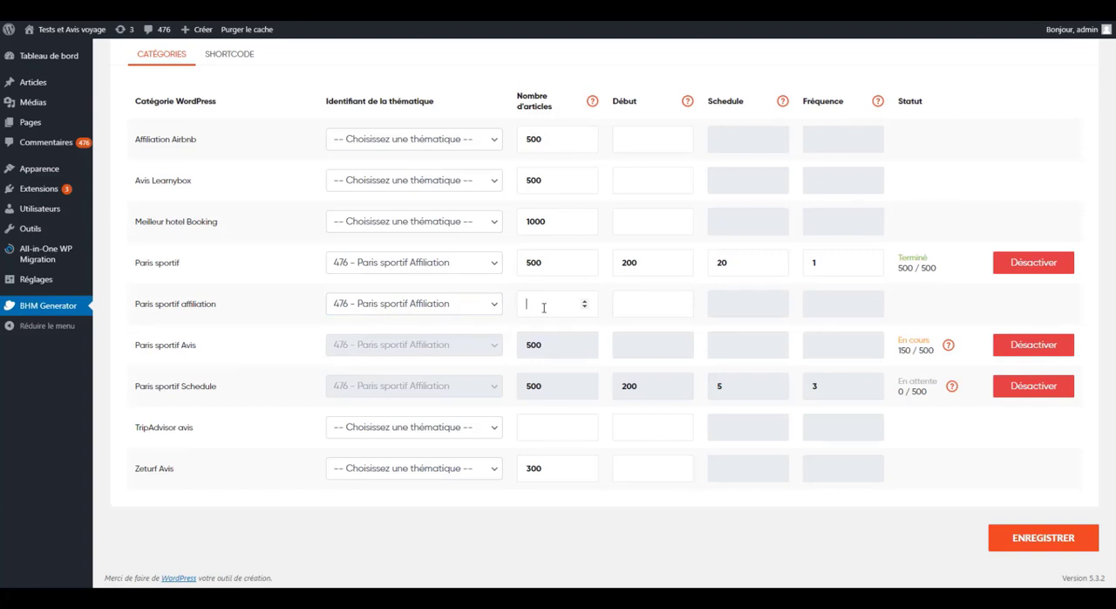
{"action": "type", "text": "3000"}
{"action": "left_click", "coordinate": [625, 303]}
{"action": "type", "text": "1000"}
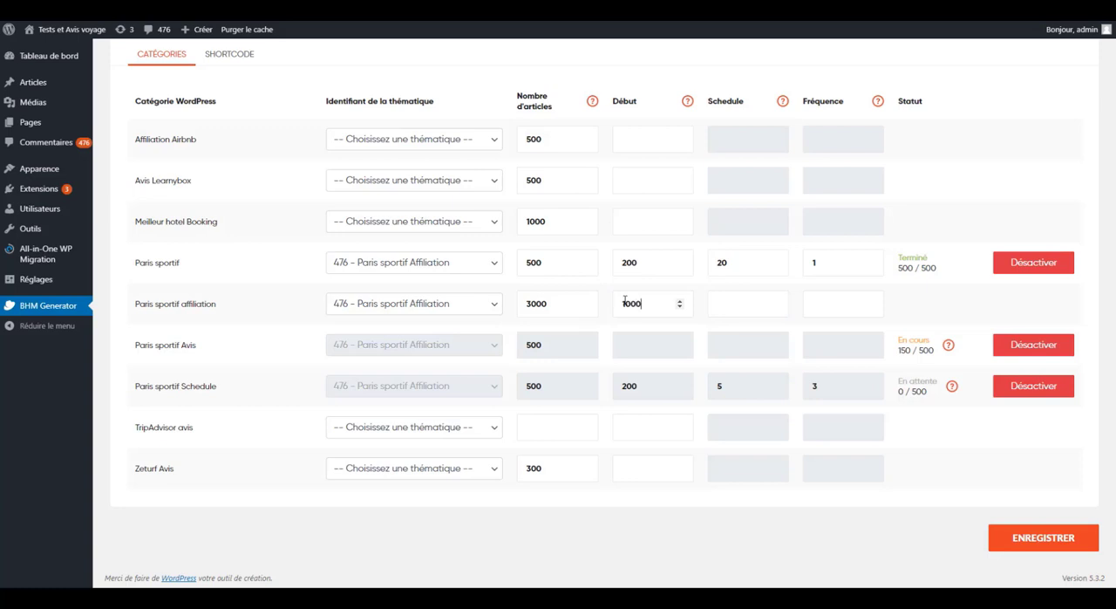
- Set Schedule to 10 and Fréquence to 1 for the Paris sportif affiliation category and save the settings
{"action": "left_click", "coordinate": [721, 300]}
{"action": "left_click", "coordinate": [820, 312]}
{"action": "left_click", "coordinate": [1018, 537]}
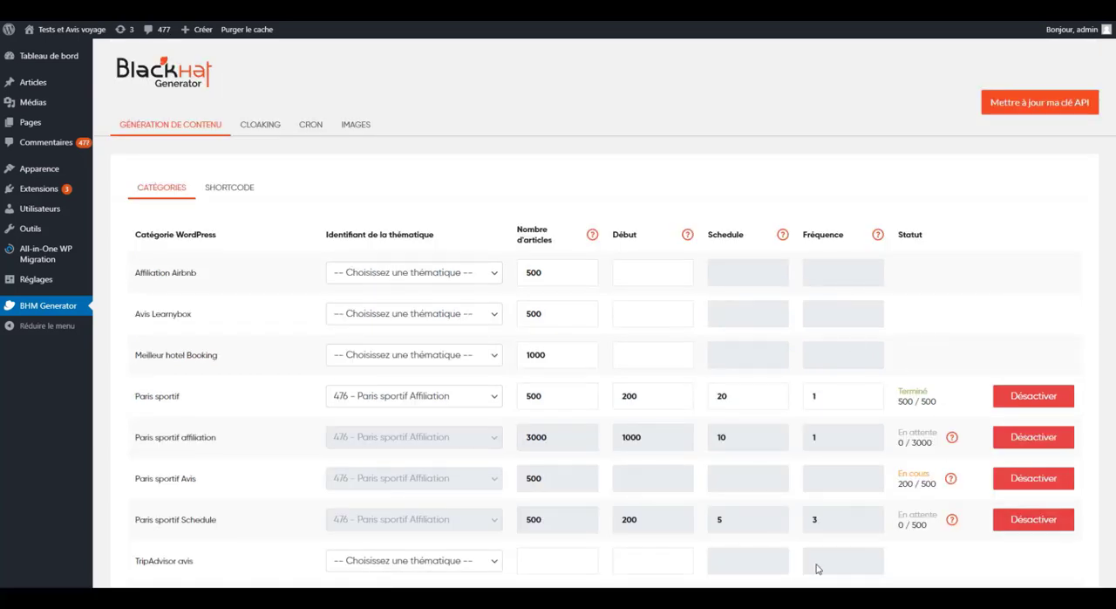
- Review the theme choices and the article count, Début, Schedule and Fréquence settings of the Paris sportif affiliation category
{"action": "scroll", "coordinate": [691, 433], "scroll_direction": "down", "scroll_amount": 1}
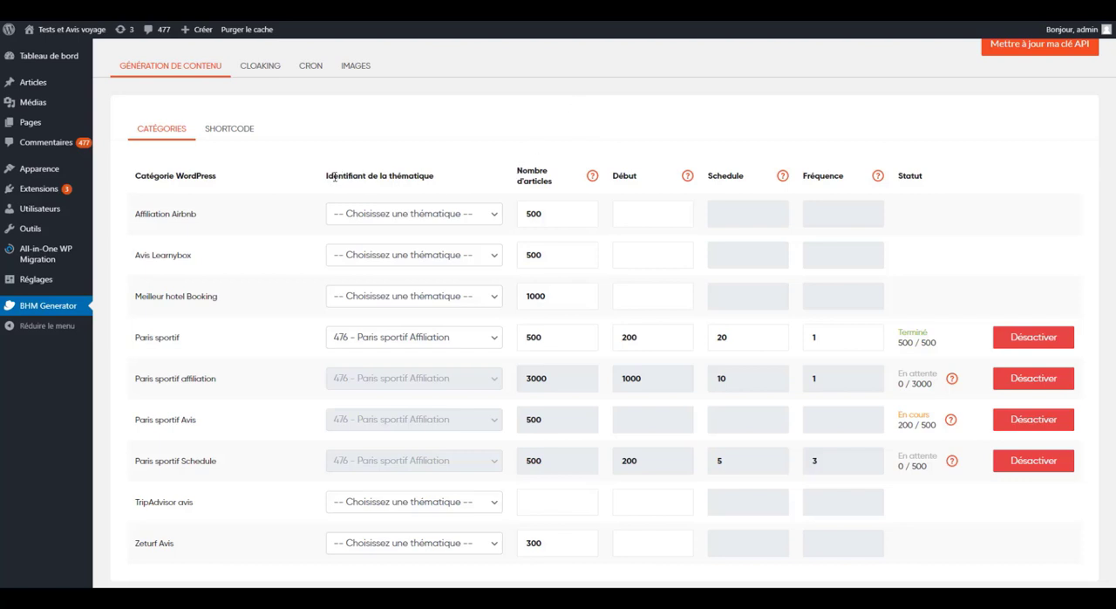
{"action": "left_click_drag", "start_coordinate": [334, 177], "coordinate": [461, 180]}
{"action": "left_click", "coordinate": [468, 214]}
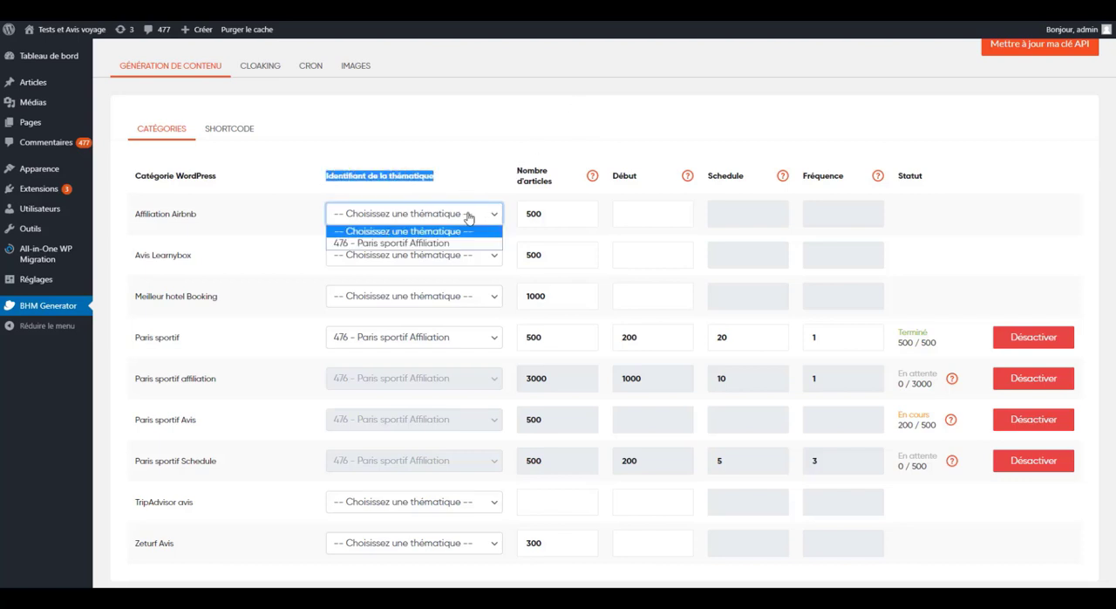
{"action": "left_click", "coordinate": [526, 166]}
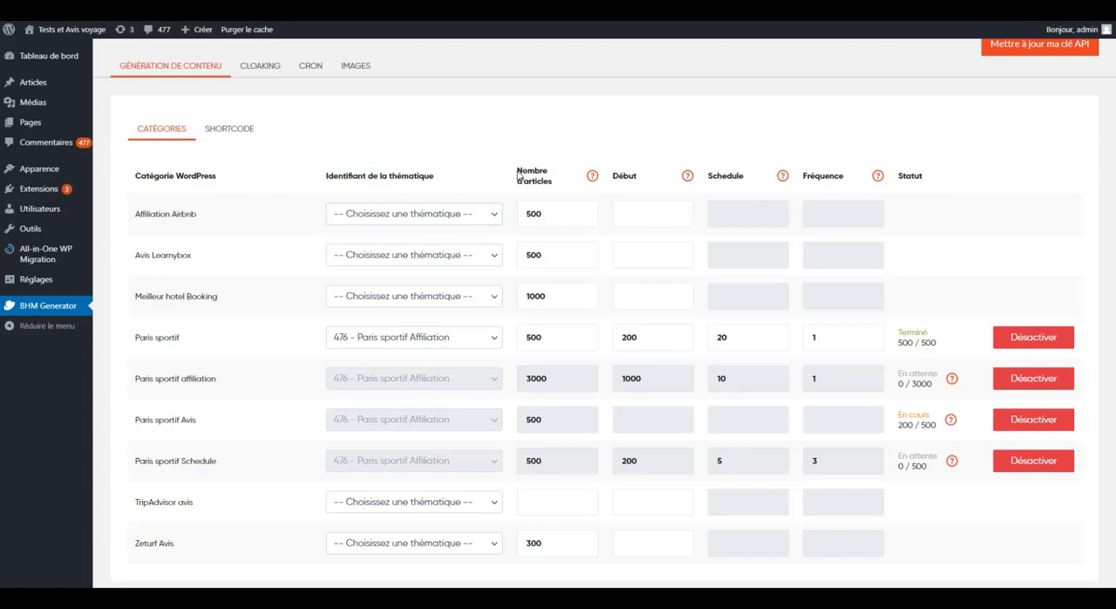
{"action": "left_click_drag", "start_coordinate": [519, 174], "coordinate": [562, 185]}
{"action": "left_click_drag", "start_coordinate": [551, 382], "coordinate": [519, 380]}
{"action": "left_click", "coordinate": [519, 380]}
{"action": "left_click_drag", "start_coordinate": [218, 381], "coordinate": [132, 381]}
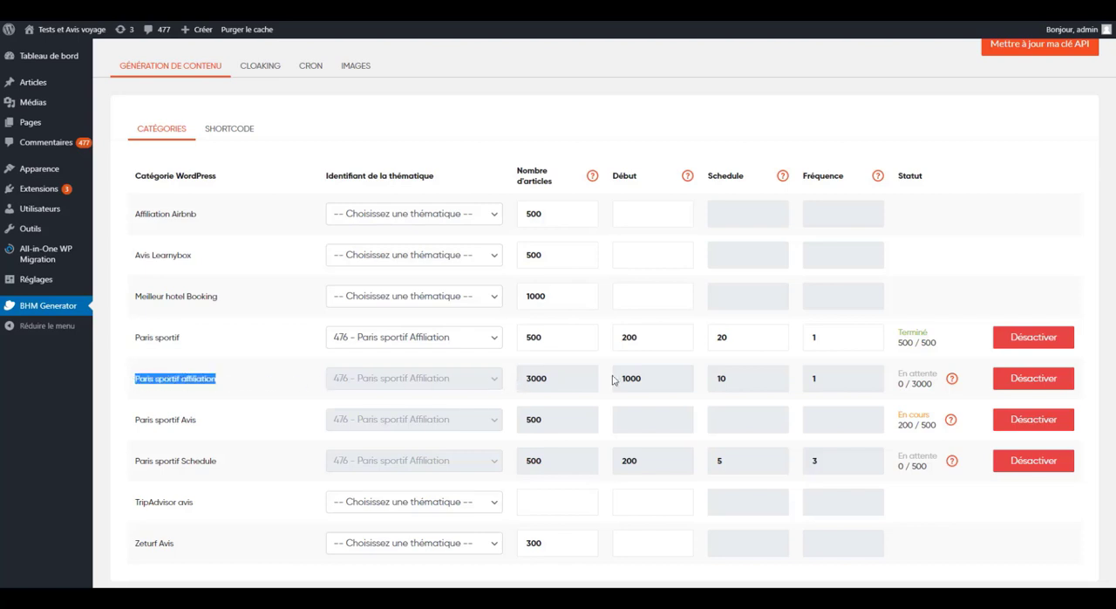
{"action": "left_click", "coordinate": [630, 178]}
{"action": "left_click_drag", "start_coordinate": [643, 386], "coordinate": [614, 382]}
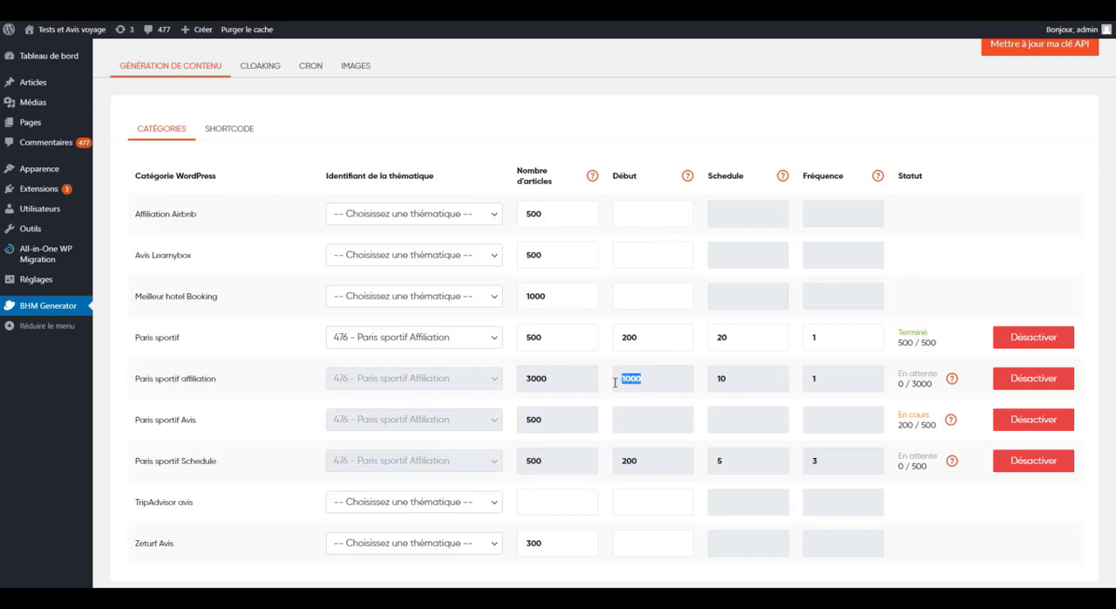
{"action": "left_click", "coordinate": [739, 377]}
{"action": "left_click_drag", "start_coordinate": [727, 378], "coordinate": [717, 378]}
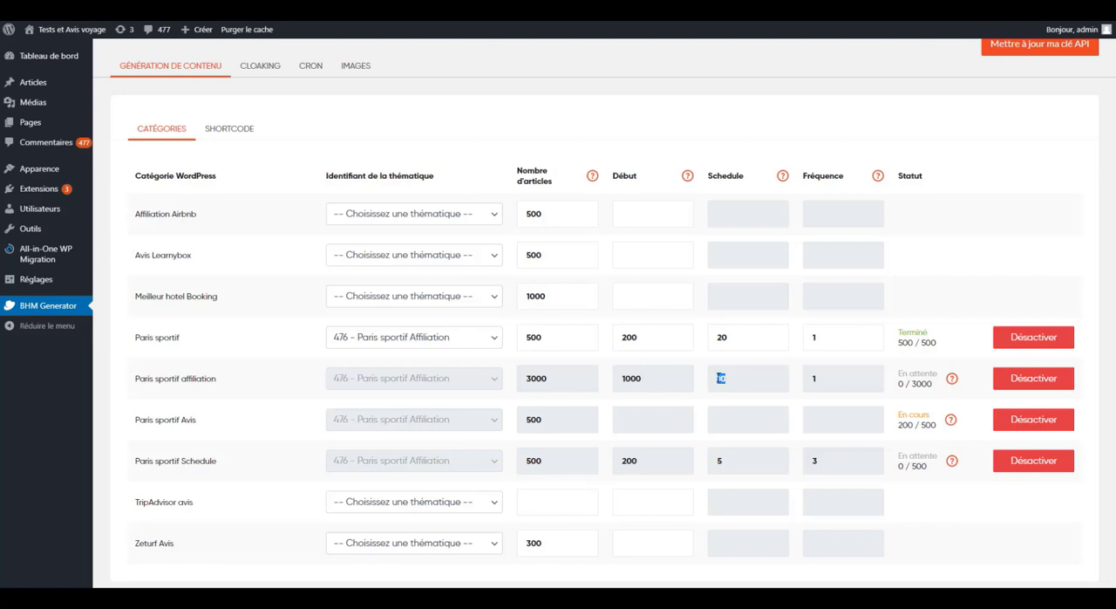
{"action": "left_click", "coordinate": [830, 377]}
- Deactivate the Paris sportif affiliation category, set its Schedule to 15 and Fréquence to 30, and activate it again
{"action": "left_click", "coordinate": [1028, 381]}
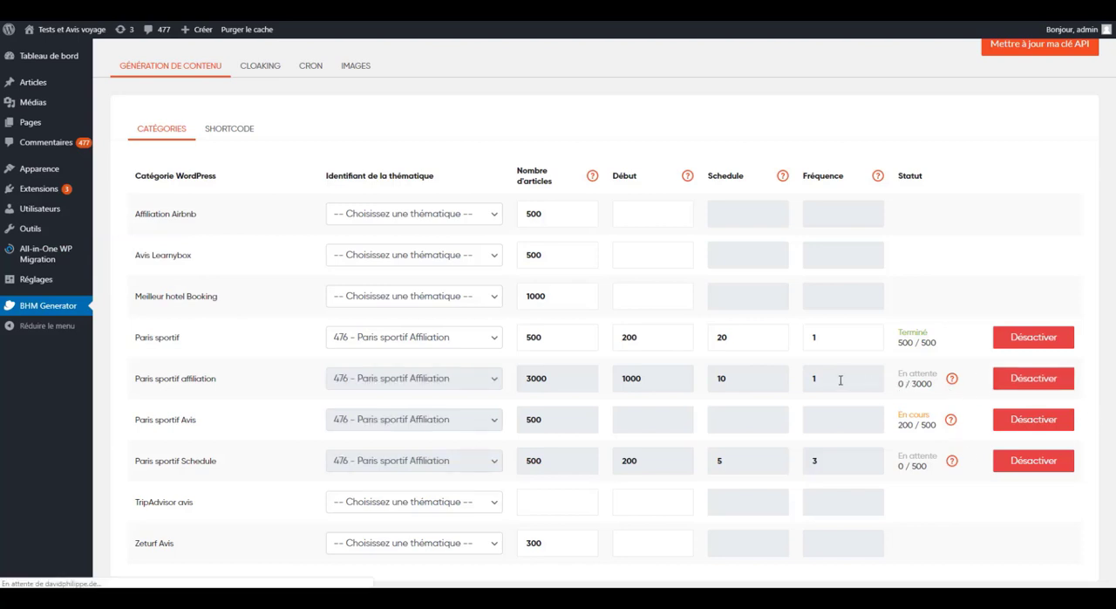
{"action": "left_click", "coordinate": [735, 430]}
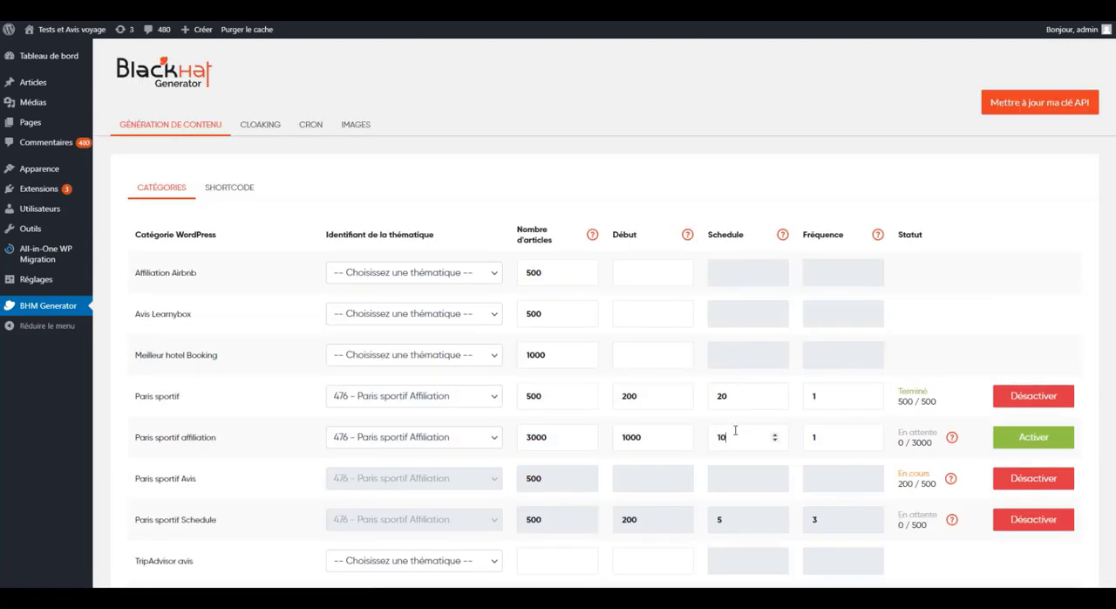
{"action": "double_click", "coordinate": [734, 429]}
{"action": "type", "text": "15"}
{"action": "left_click", "coordinate": [803, 436]}
{"action": "key", "text": "BackSpace"}
{"action": "type", "text": "30"}
{"action": "left_click", "coordinate": [1007, 438]}
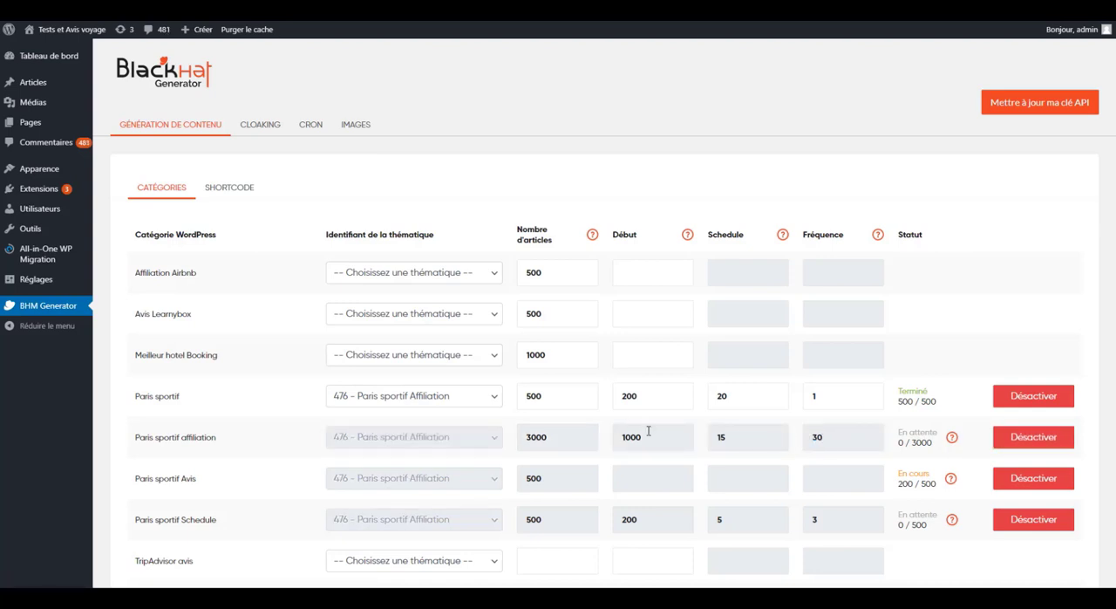
- Check the starting amount, article count and revised publishing schedule in the Paris sportif affiliation row
{"action": "left_click_drag", "start_coordinate": [647, 432], "coordinate": [543, 436]}
{"action": "left_click", "coordinate": [544, 436]}
{"action": "left_click_drag", "start_coordinate": [734, 440], "coordinate": [722, 436]}
{"action": "left_click", "coordinate": [736, 436]}
{"action": "scroll", "coordinate": [821, 431], "scroll_direction": "down", "scroll_amount": 1}
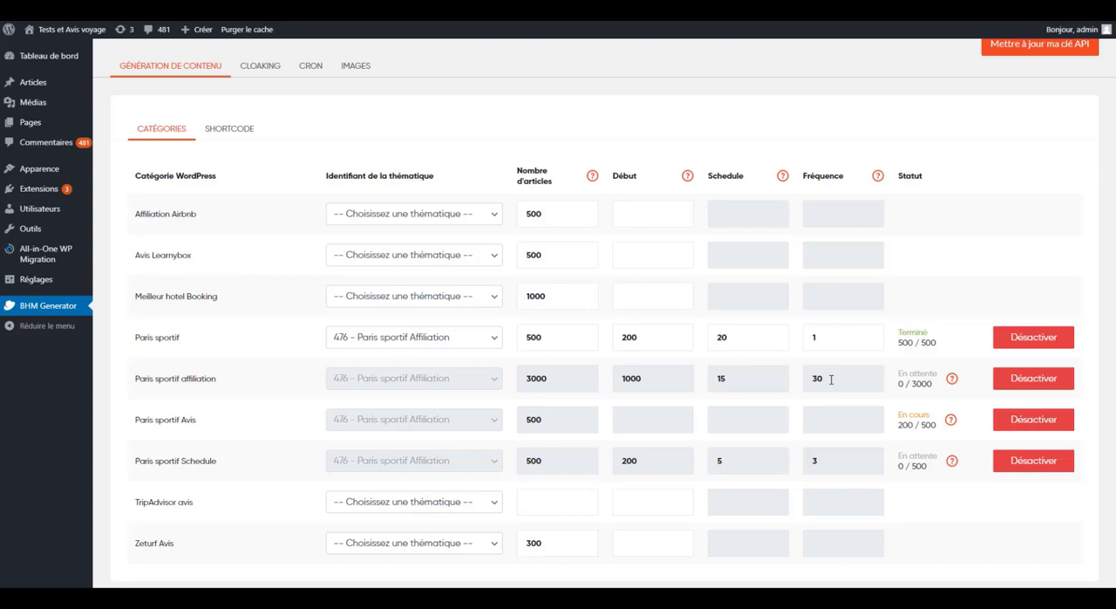
{"action": "scroll", "coordinate": [828, 379], "scroll_direction": "down", "scroll_amount": 1}
{"action": "scroll", "coordinate": [831, 379], "scroll_direction": "up", "scroll_amount": 1}
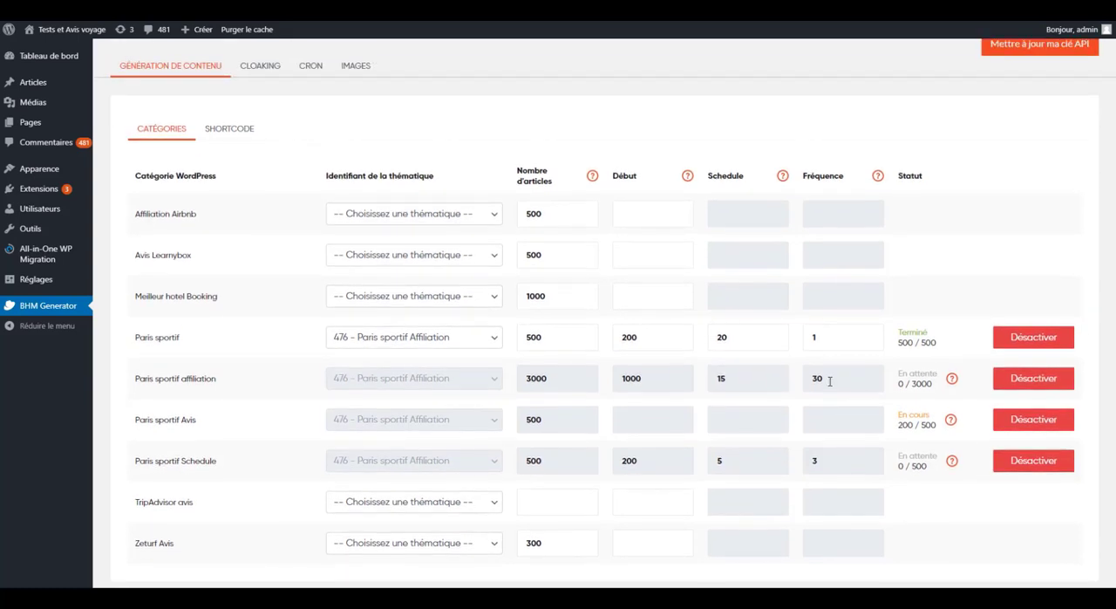